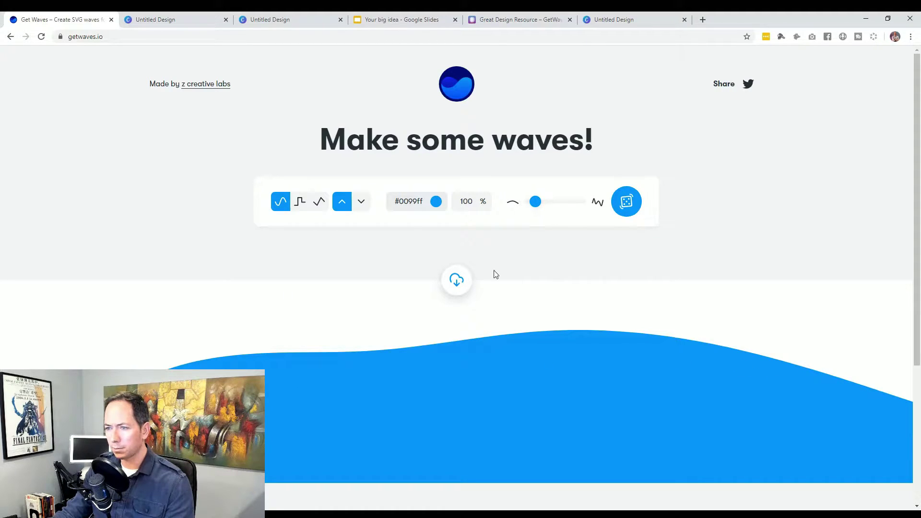
Set the wave's fill color to hex #7276b6
left_click(414, 203)
double_click(415, 203)
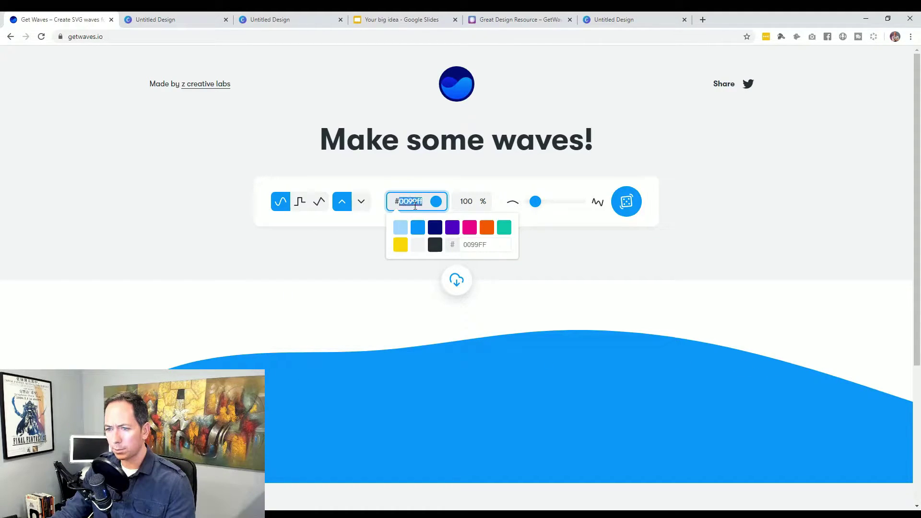
type("7276b6")
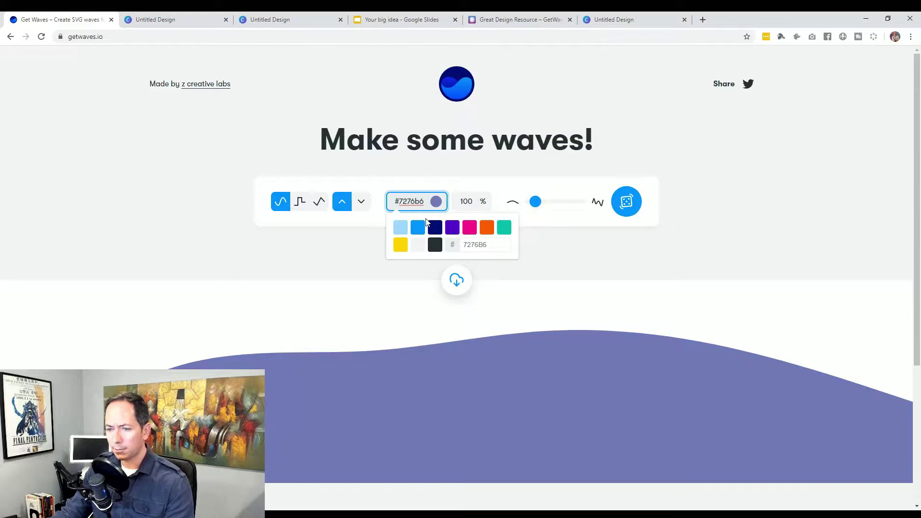
left_click(317, 251)
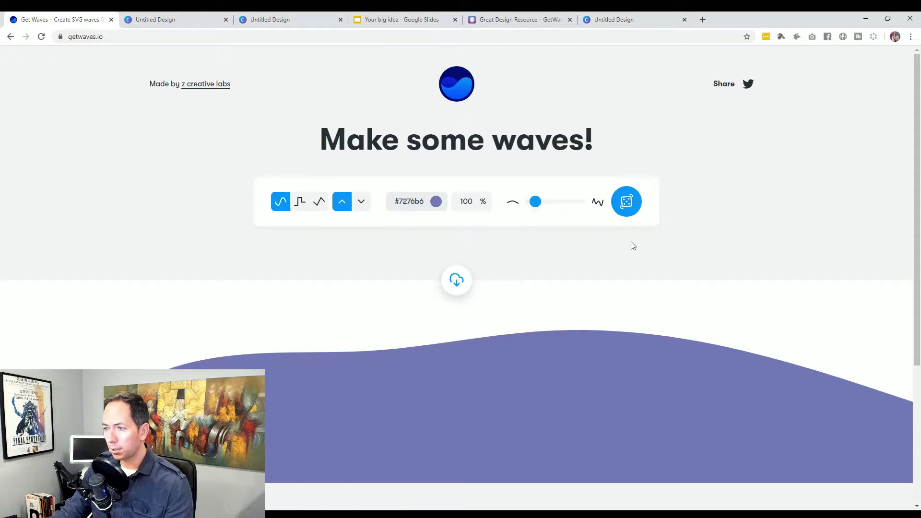
Regenerate the random shape of the smooth wave several times
left_click(627, 208)
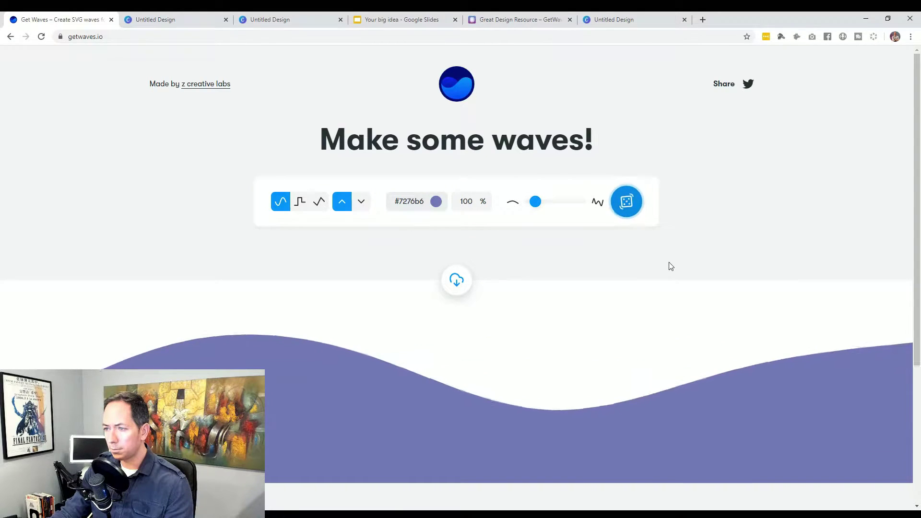
left_click(633, 212)
left_click(633, 214)
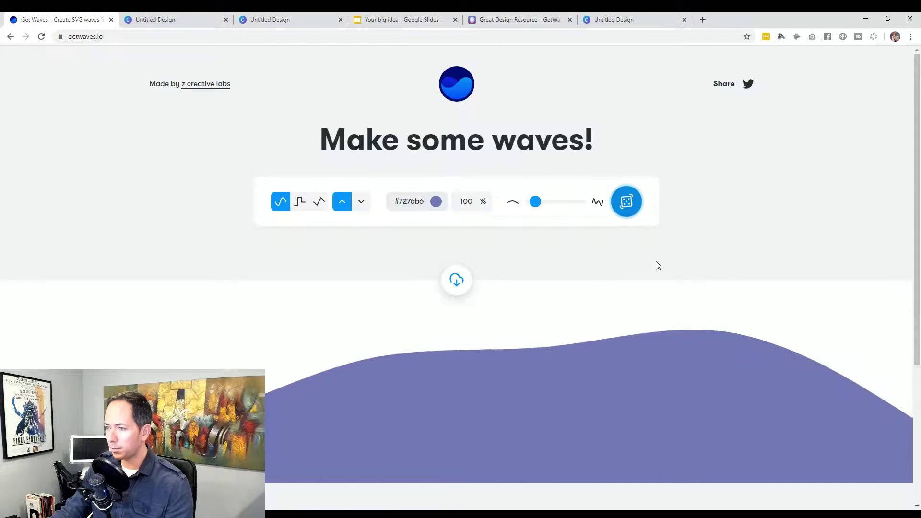
left_click(633, 212)
left_click(629, 203)
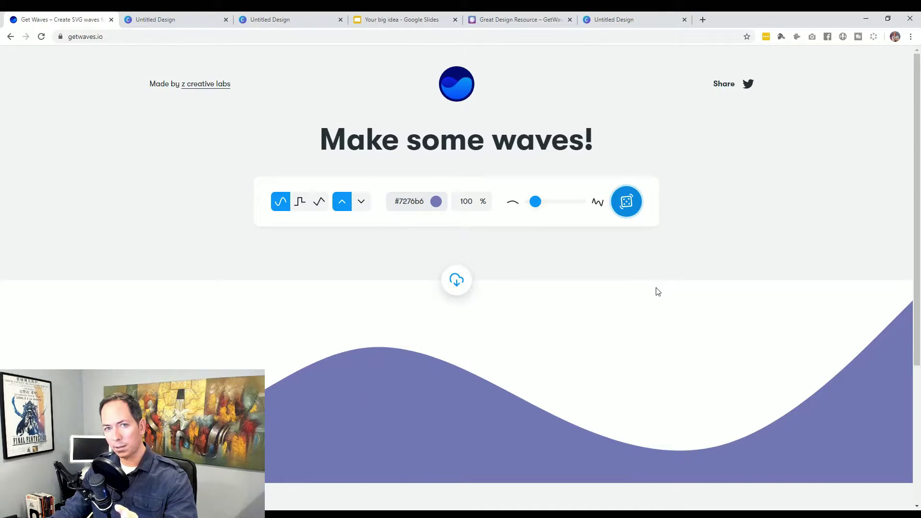
left_click(626, 204)
left_click(628, 210)
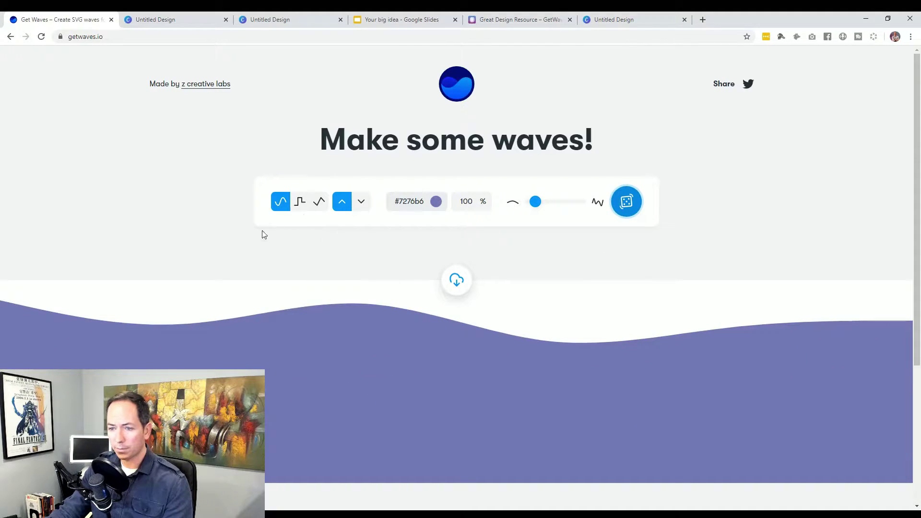
Switch the wave to the square stepped style and randomize its shape several times
left_click(300, 204)
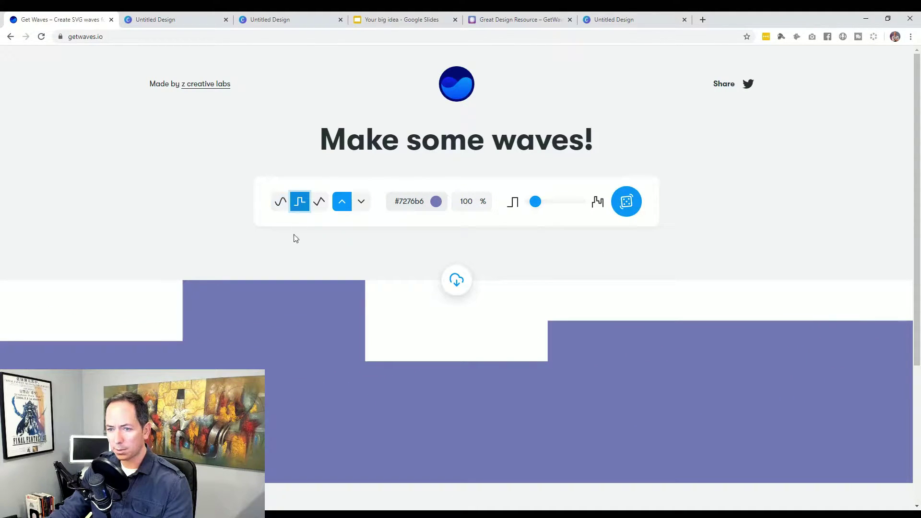
left_click(627, 203)
left_click(627, 210)
left_click(627, 211)
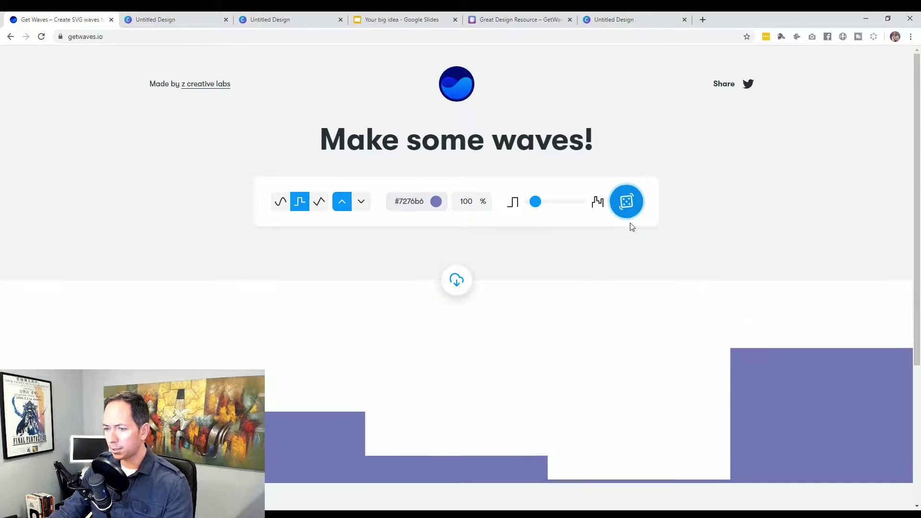
left_click(627, 209)
left_click(628, 208)
left_click(628, 208)
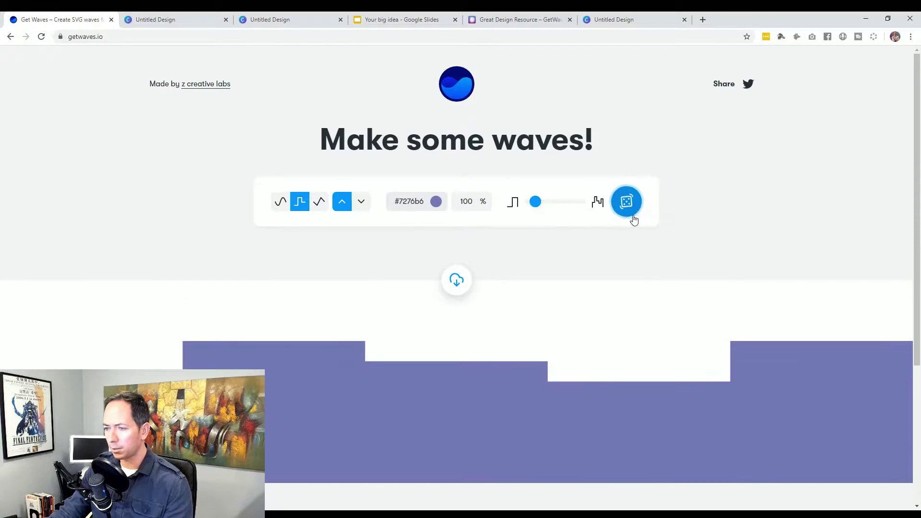
Switch the wave to the angular peaks style, randomize its shape and slightly increase its complexity
left_click(319, 202)
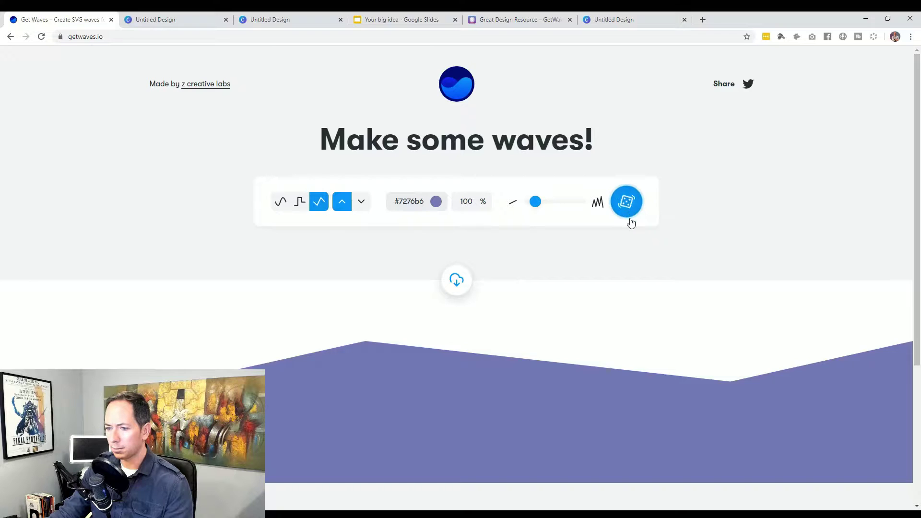
left_click(629, 207)
left_click(630, 210)
mouse_move(536, 204)
left_mouse_down()
mouse_move(577, 206)
mouse_move(541, 207)
left_mouse_up()
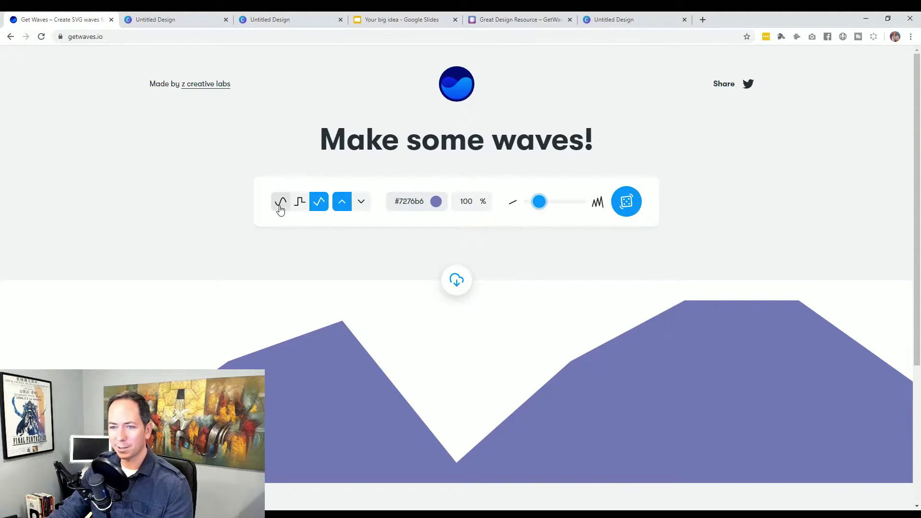
Try a lower wave opacity and restore it to 100%
left_click(472, 202)
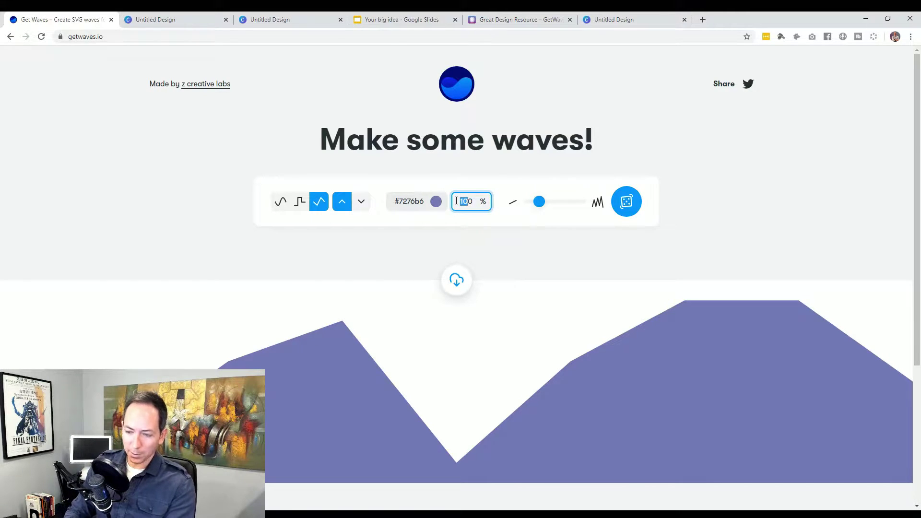
type("6")
key("BackSpace")
key("BackSpace")
type("100")
left_click(283, 251)
Change the wave to the smooth curved style and download it as an SVG file
left_click(279, 202)
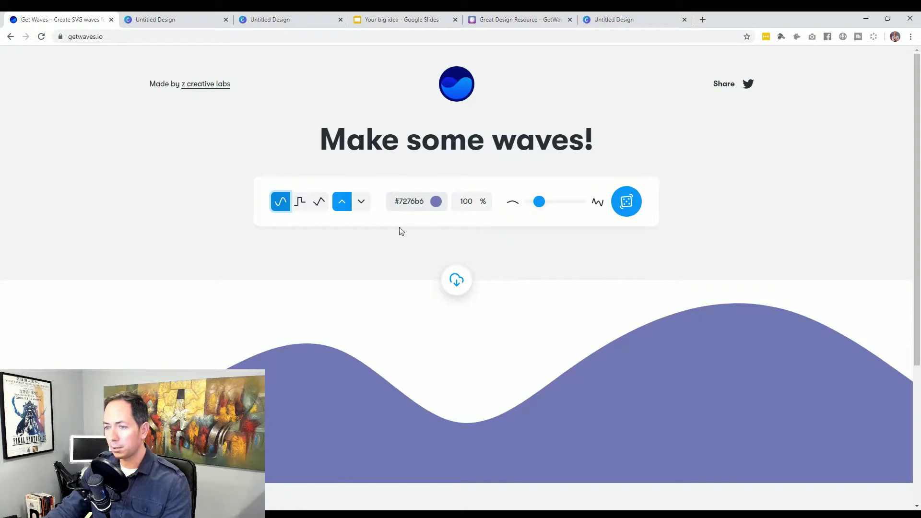
left_click(455, 281)
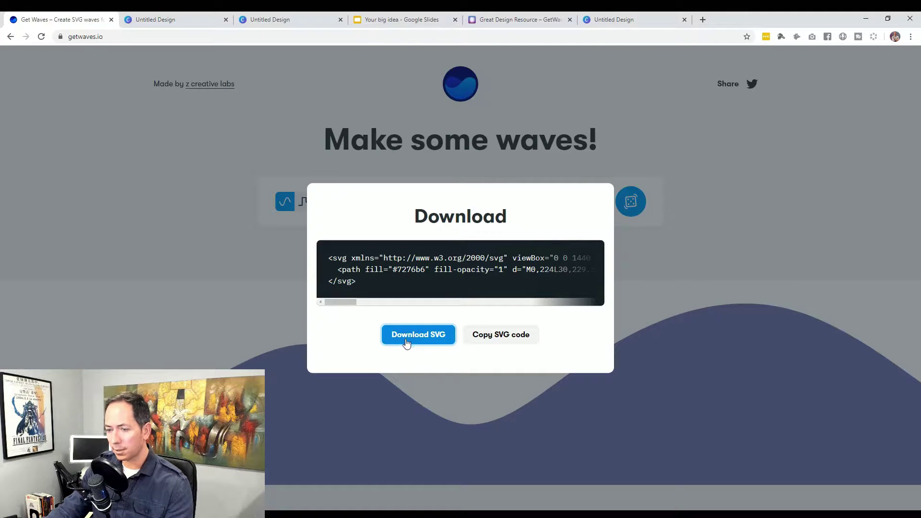
left_click(431, 337)
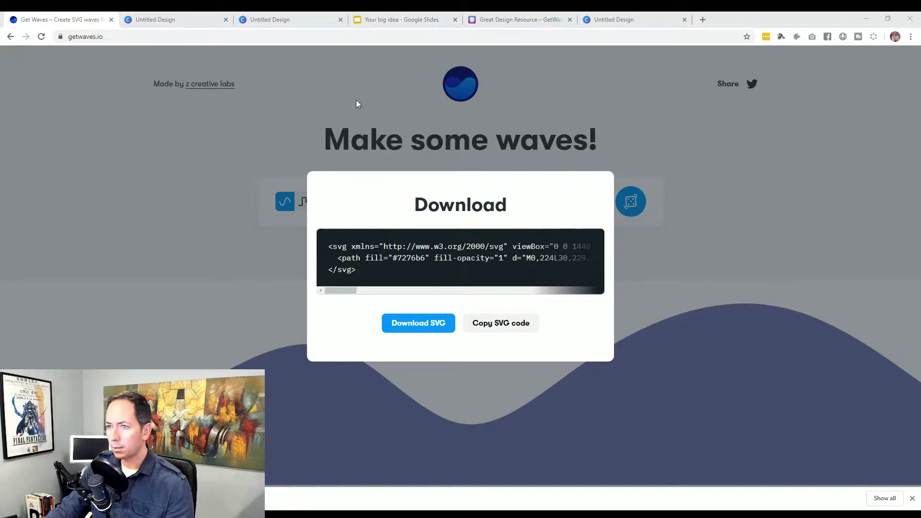
Switch to the Canva business card design, upload the downloaded wave SVG and place it on the card
left_click(168, 21)
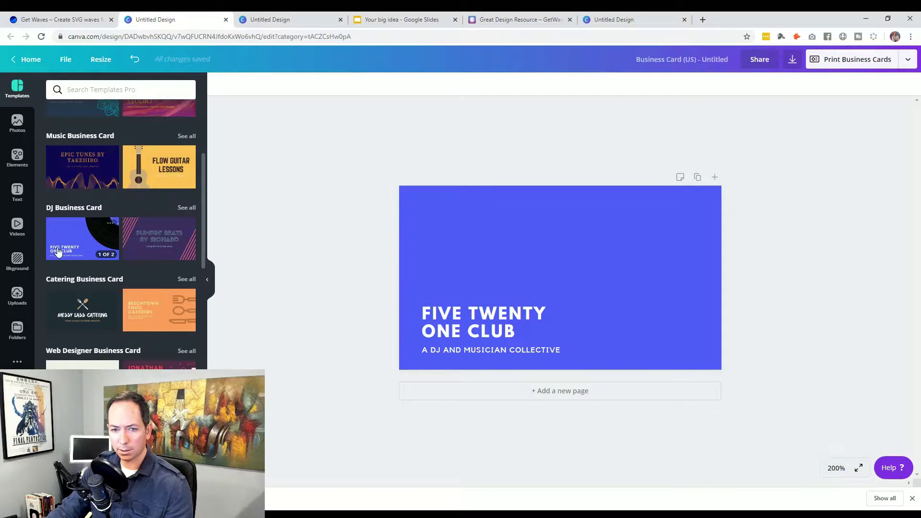
left_click(17, 296)
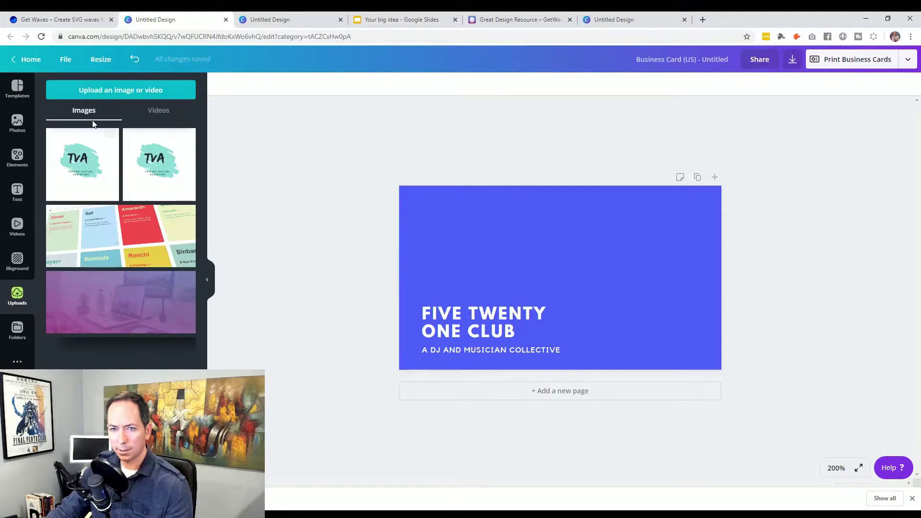
left_click(118, 89)
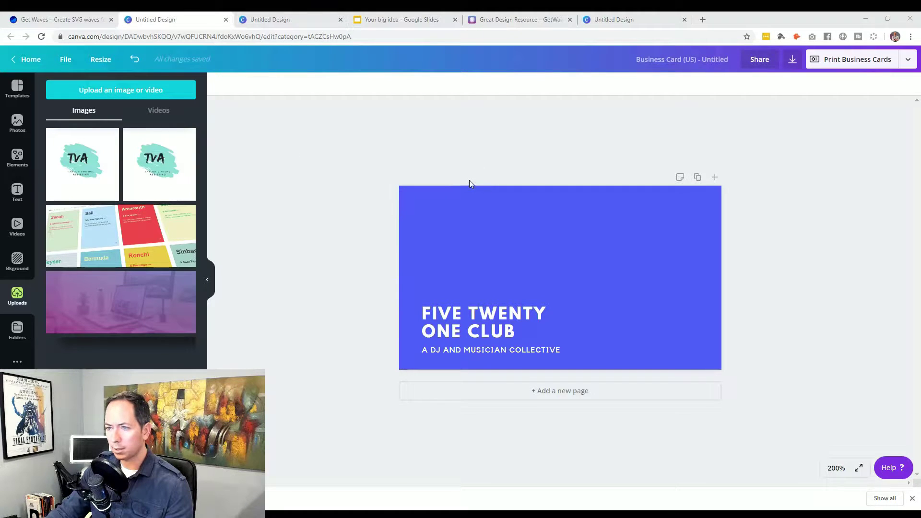
key("Return")
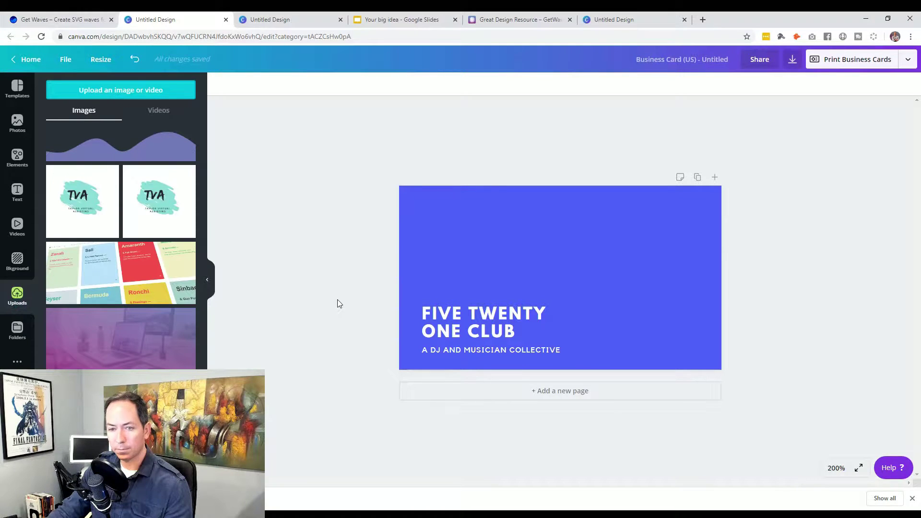
left_click(150, 153)
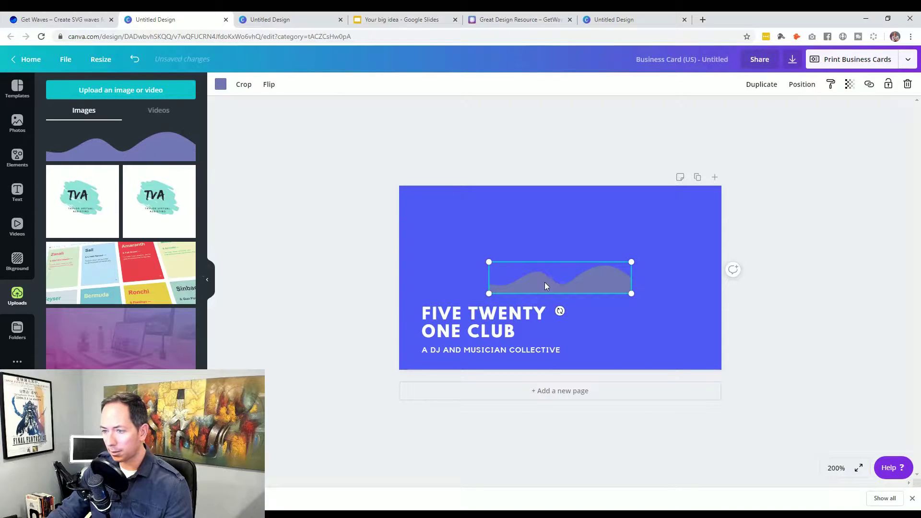
left_click(462, 284)
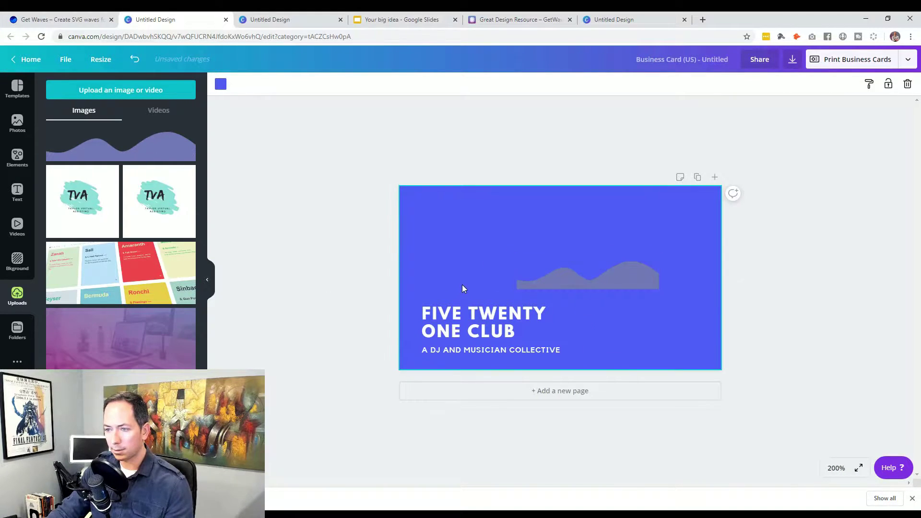
Recolor the "FIVE TWENTY ONE CLUB" title and the subtitle below it dark grey
left_click(457, 354)
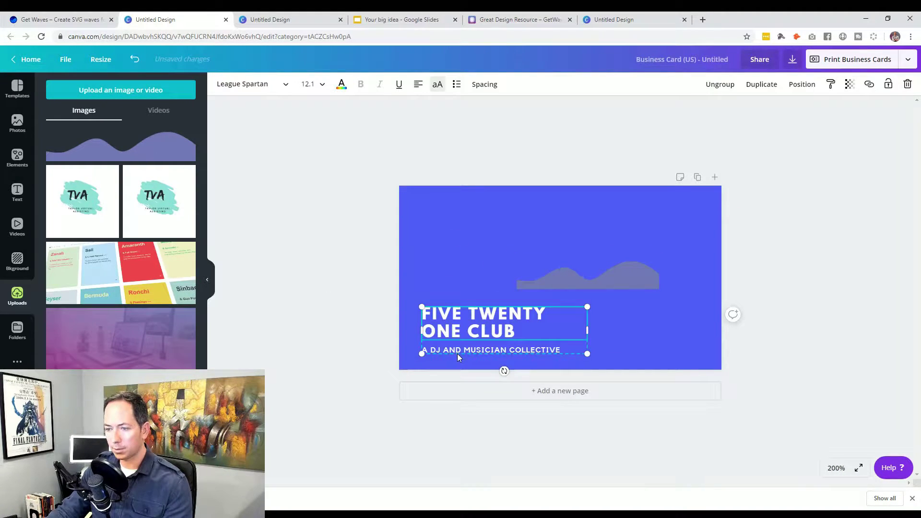
left_click(342, 85)
left_click(56, 229)
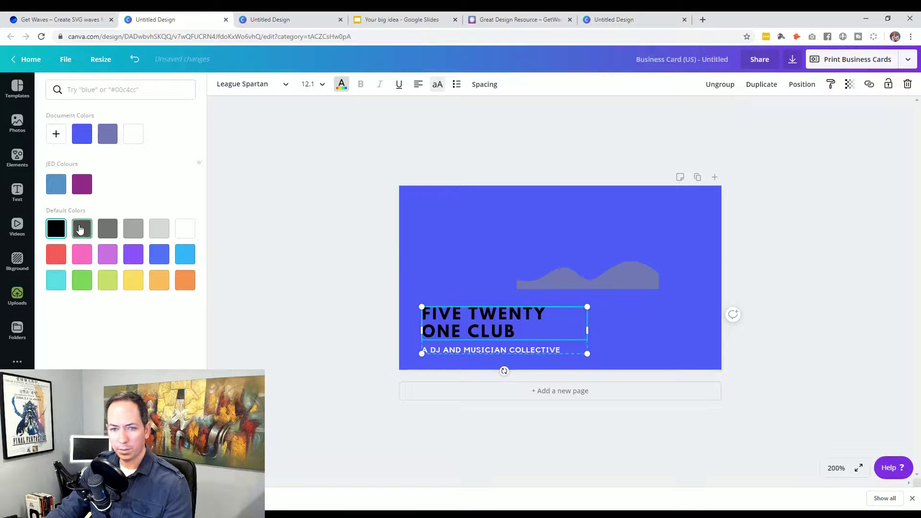
left_click(82, 228)
left_click(450, 350)
left_click(82, 228)
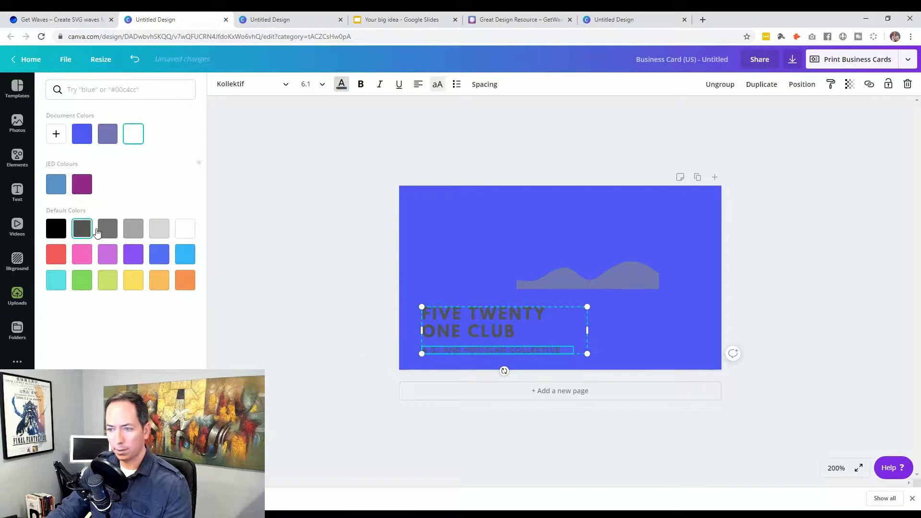
Change the business card's background color to white
left_click(468, 209)
left_click(221, 84)
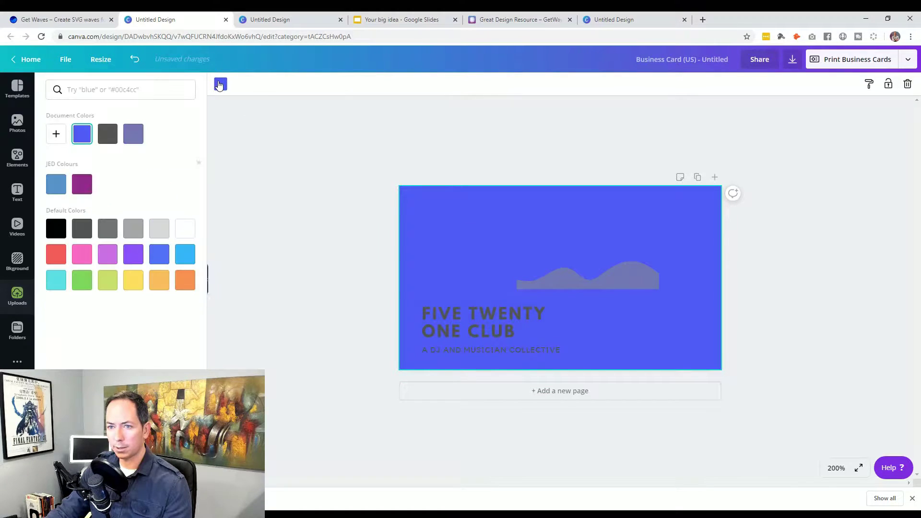
left_click(185, 228)
Turn the wave upside down, align it to the card's top-left corner and enlarge it to the full card width, about 3.5 × 0.8
left_click(540, 272)
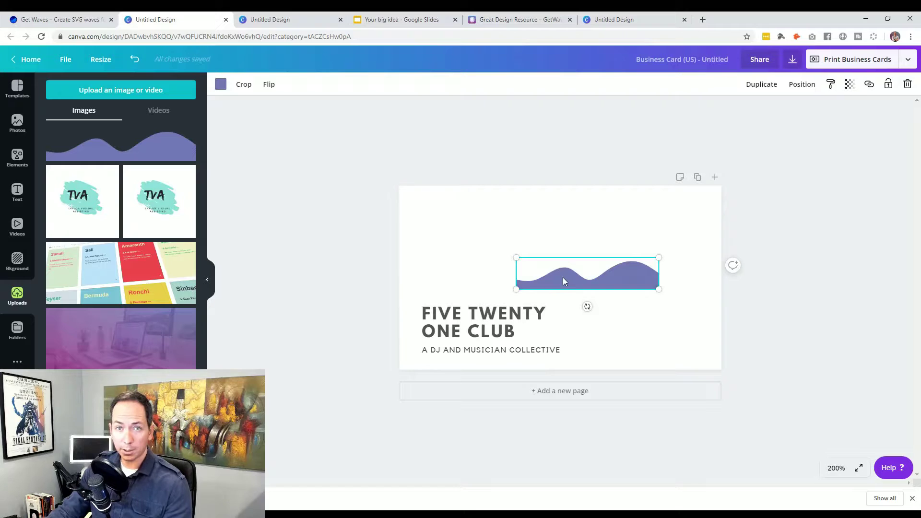
left_click_drag(562, 277, 514, 258)
left_click_drag(536, 286, 537, 216)
left_click_drag(504, 249, 435, 197)
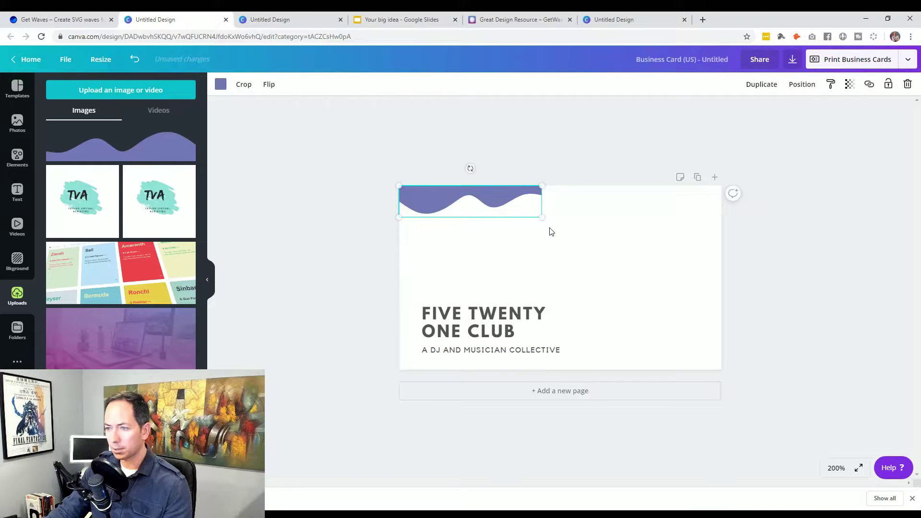
left_click_drag(541, 214, 715, 269)
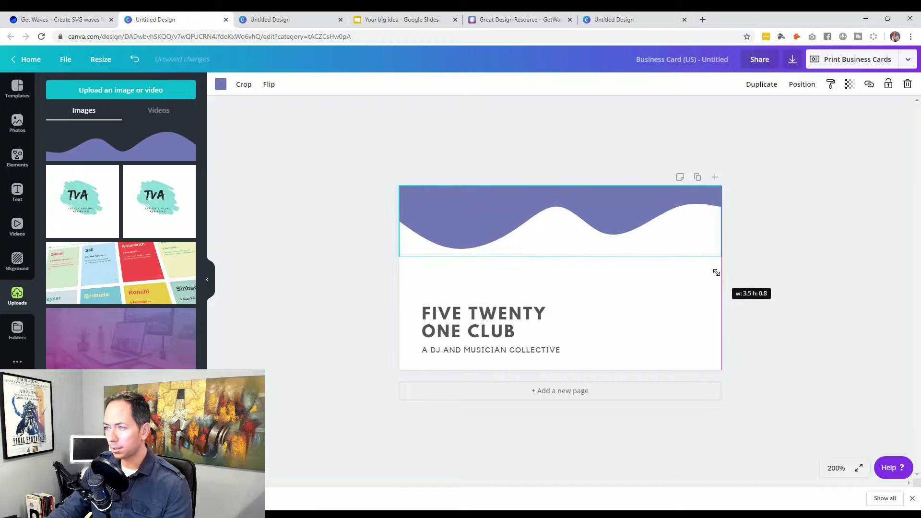
left_click(751, 312)
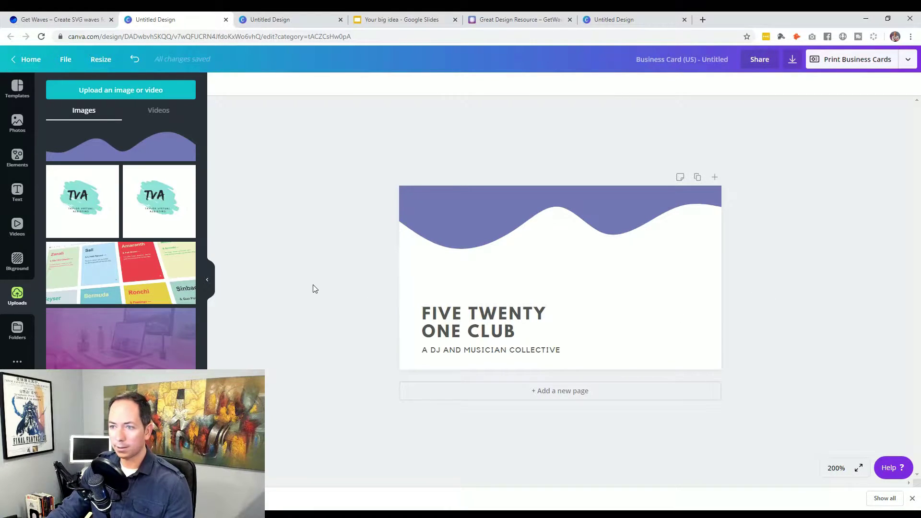
Enlarge the upside-down wave past both sides of the card and shift it to reposition its curves along the top edge
left_click(450, 242)
left_click_drag(401, 255, 344, 269)
left_click(382, 165)
left_click(432, 206)
left_click_drag(721, 270, 762, 279)
left_click(489, 142)
left_click_drag(463, 218, 481, 212)
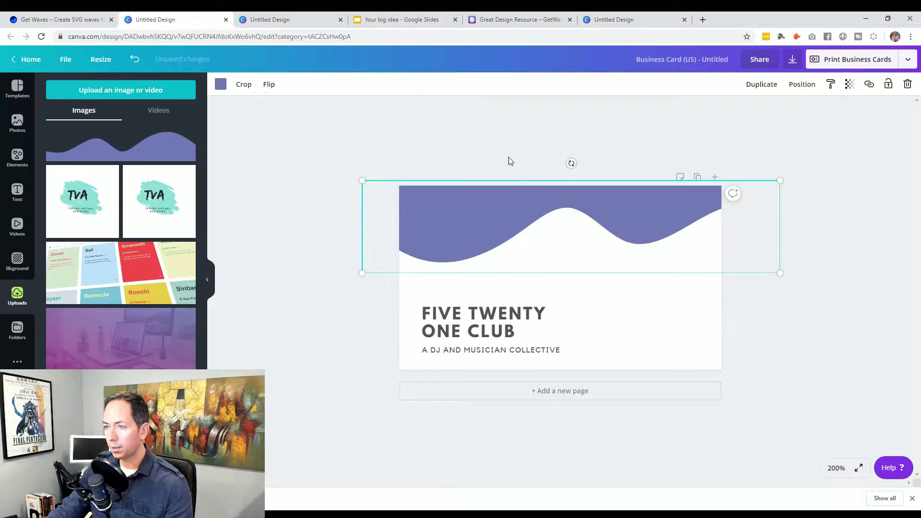
Rotate the wave upright on the business card, enlarge it to about 5.7 × 1.3 and shift it sideways past the card's edge
left_click_drag(572, 163, 552, 336)
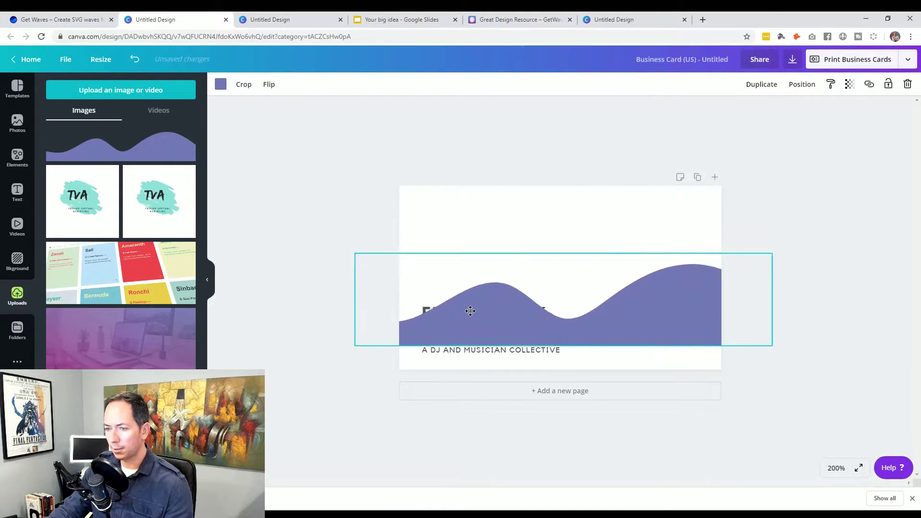
left_click_drag(766, 253, 878, 228)
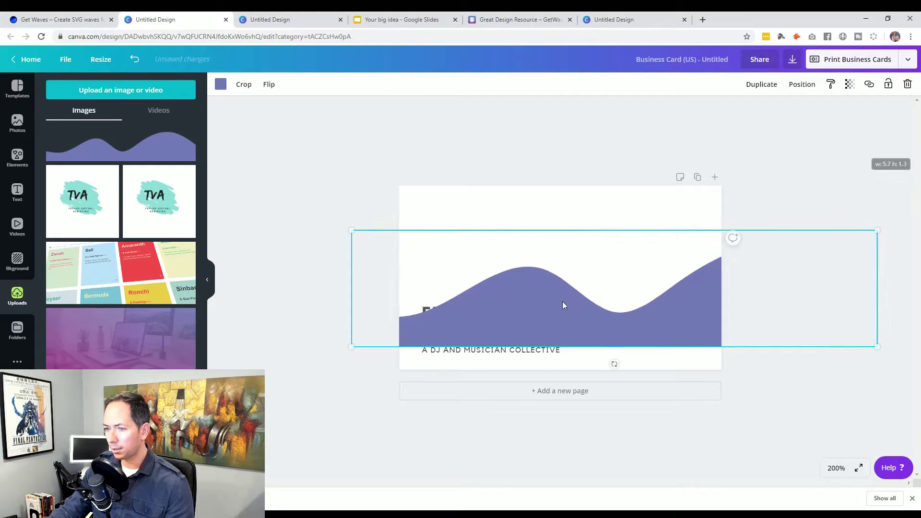
left_click_drag(533, 301, 505, 267)
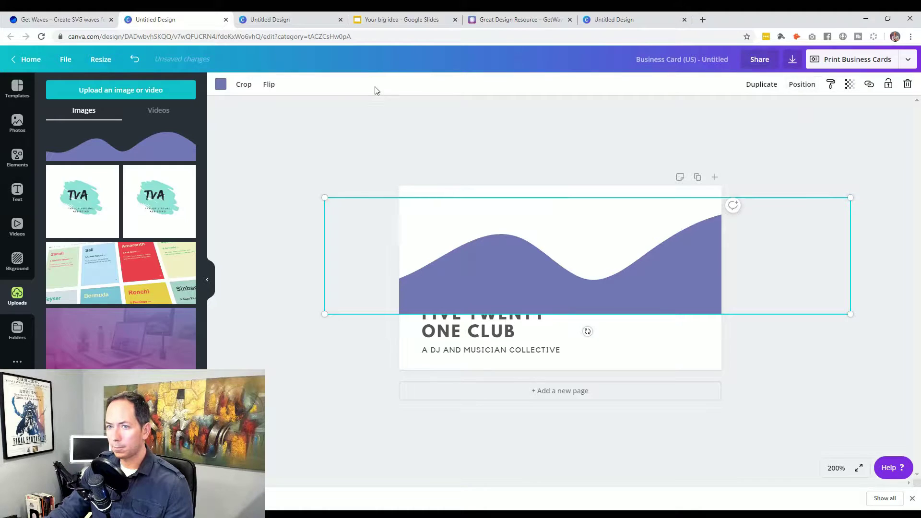
left_click_drag(428, 269, 339, 276)
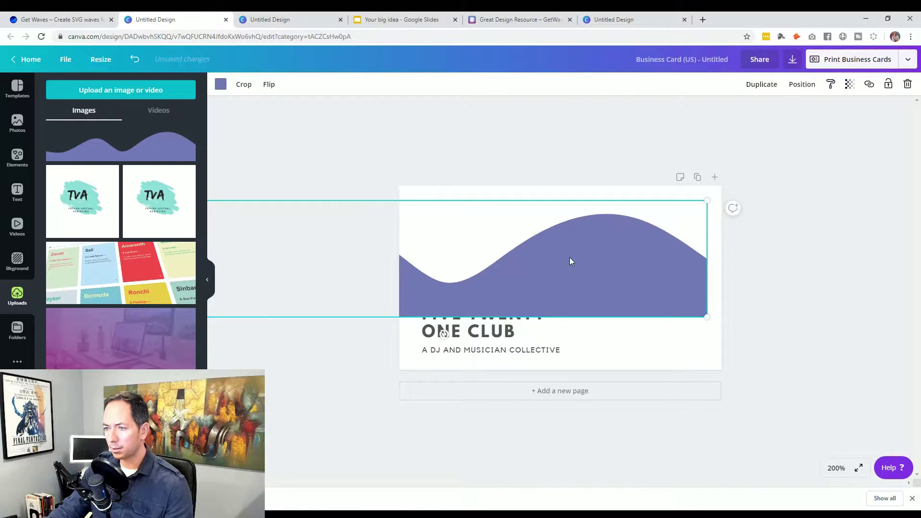
Flip the wave horizontally, enlarge it to about 7.7 × 1.7 and move it down to the card's bottom edge
left_click(269, 85)
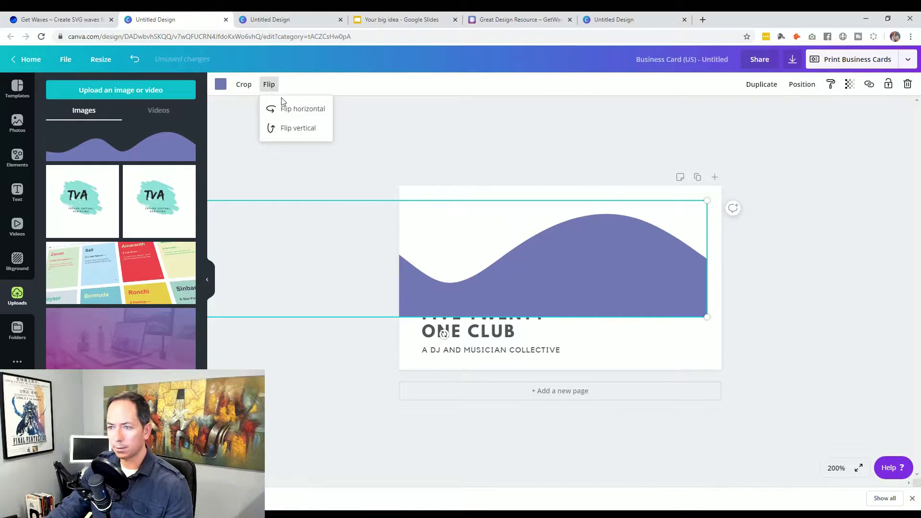
left_click(305, 110)
left_click_drag(465, 270, 547, 283)
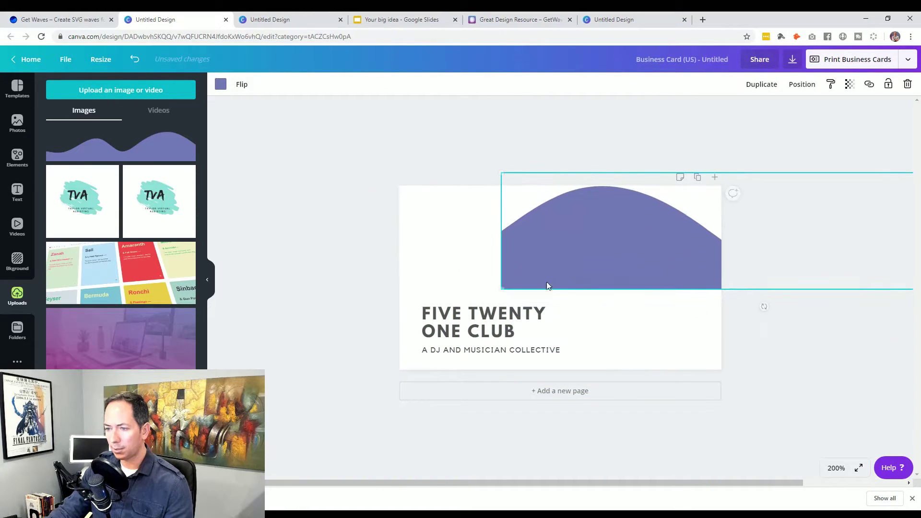
left_click_drag(498, 307, 283, 264)
left_click_drag(734, 315, 872, 380)
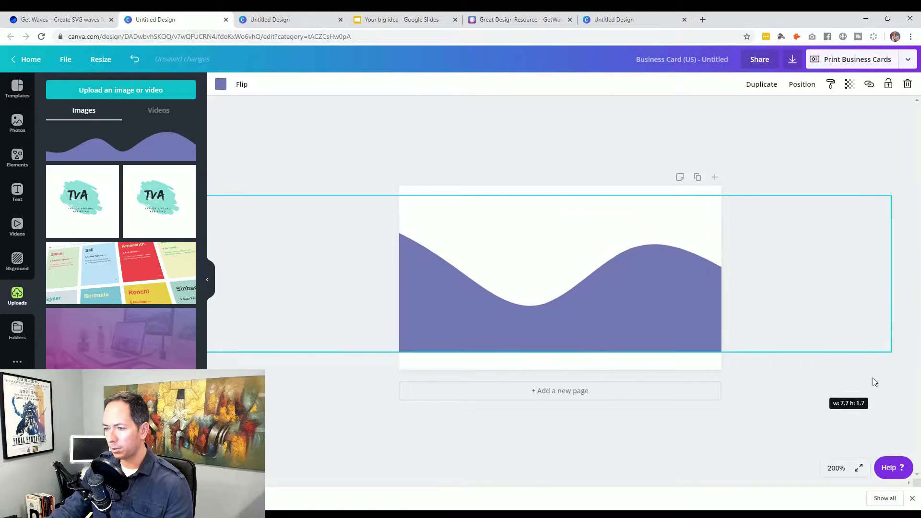
left_click_drag(309, 277, 514, 295)
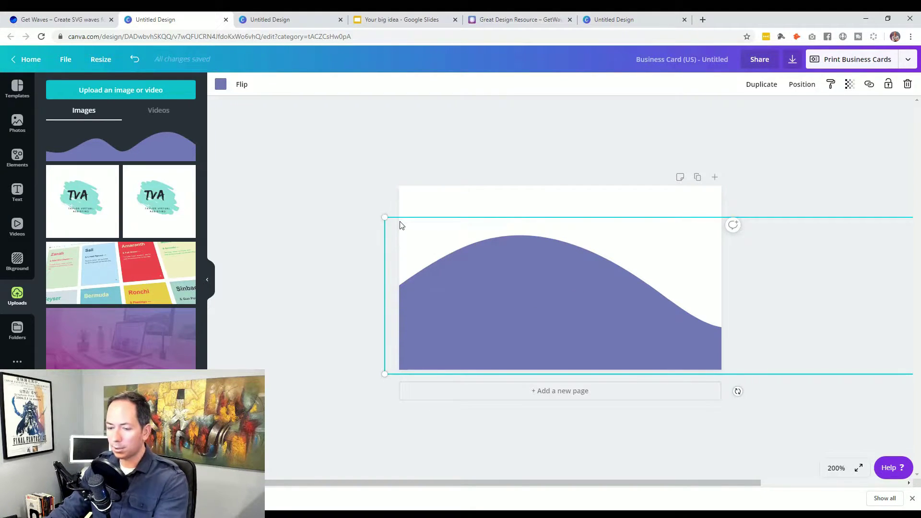
Fine-tune the wave's size and position over the lower part of the card and send it backward behind the text
mouse_move(386, 218)
left_mouse_down()
mouse_move(432, 231)
mouse_move(370, 215)
left_mouse_up()
left_click(496, 276)
left_click_drag(512, 301, 503, 299)
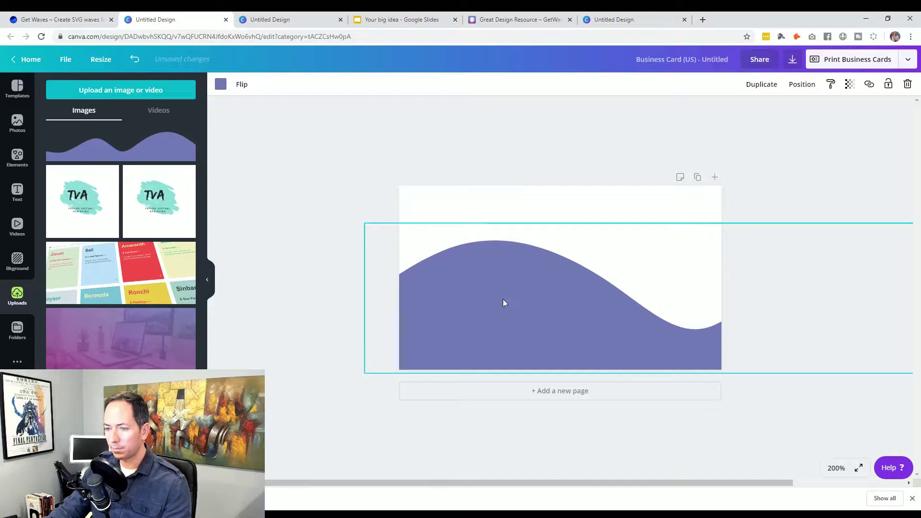
left_click(802, 84)
left_click(762, 114)
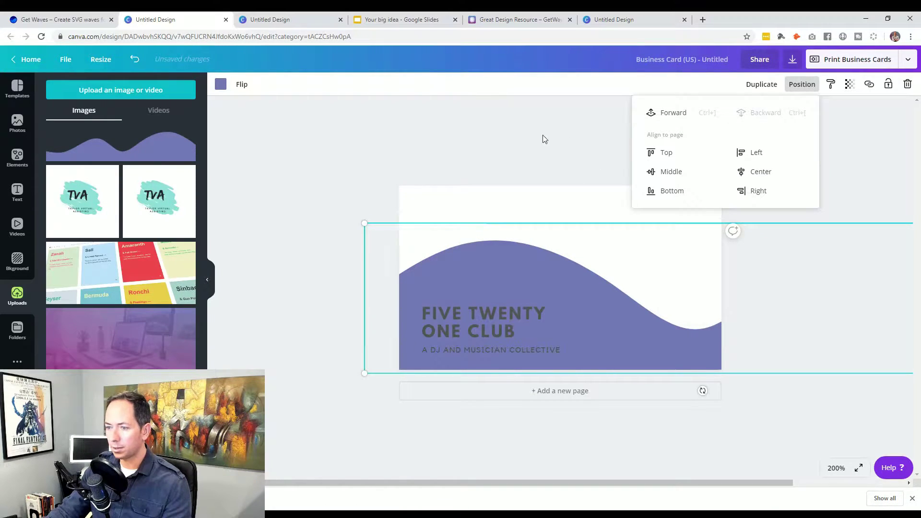
Recolor the "FIVE TWENTY ONE CLUB" title and the subtitle below it white
left_click(490, 326)
left_click(491, 329)
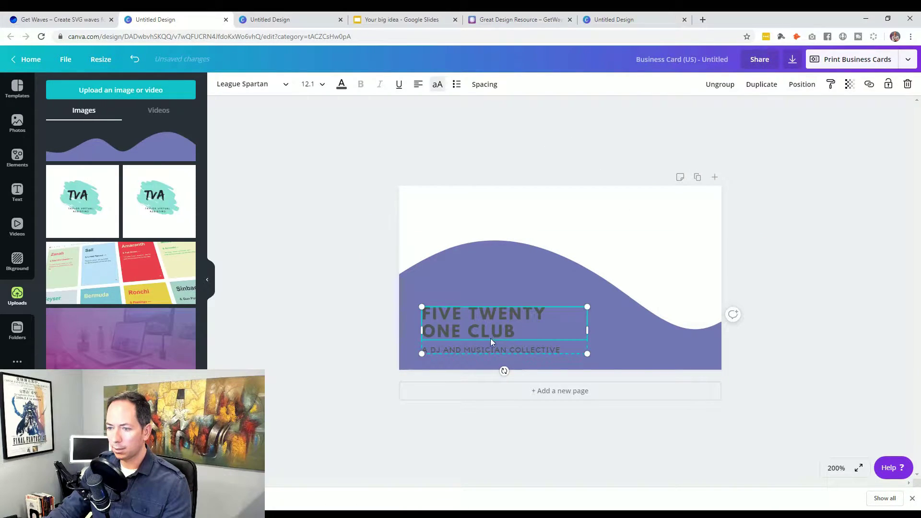
left_click(342, 85)
left_click(129, 134)
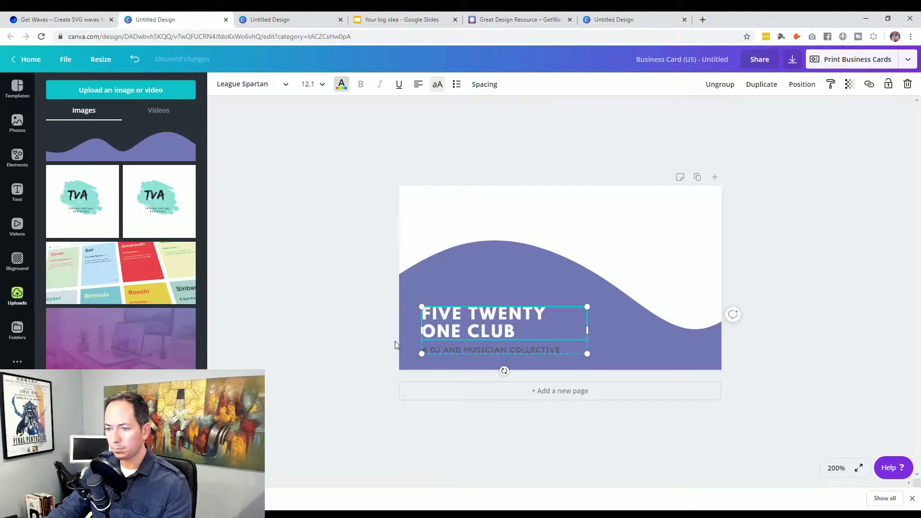
left_click(453, 349)
left_click(342, 85)
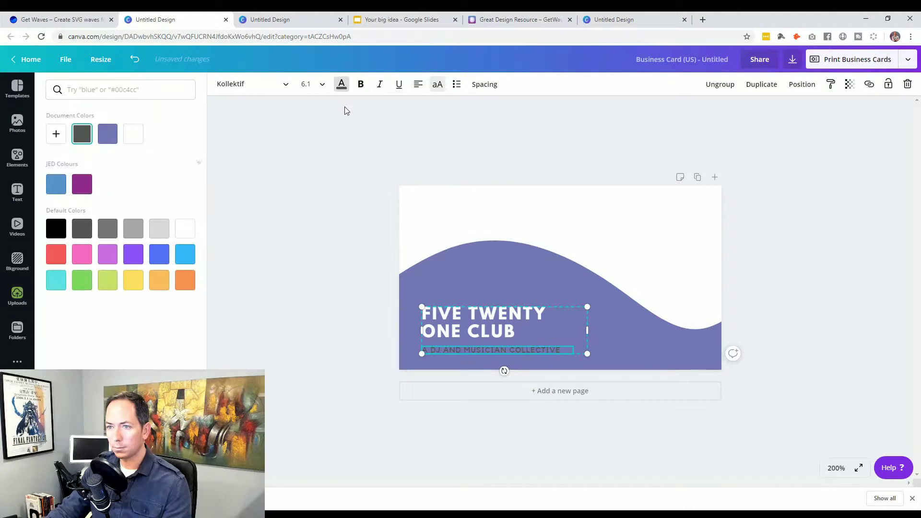
left_click(133, 134)
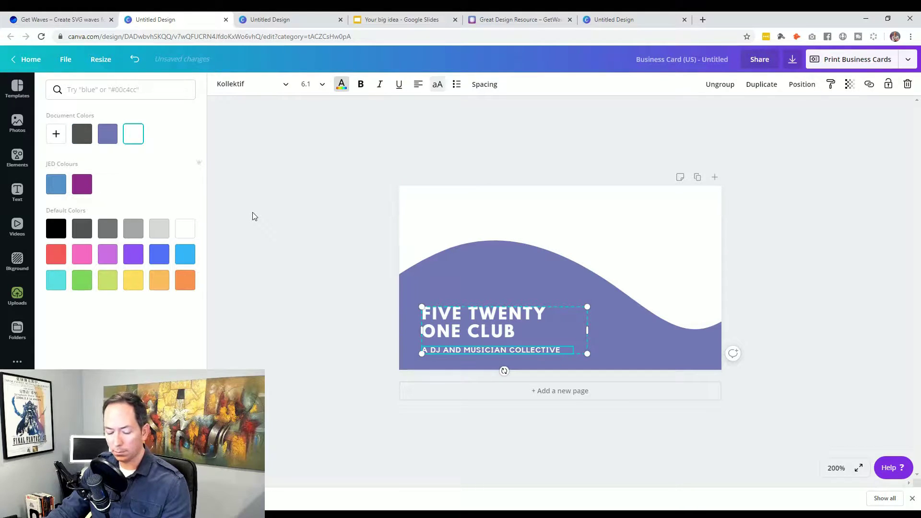
left_click(329, 314)
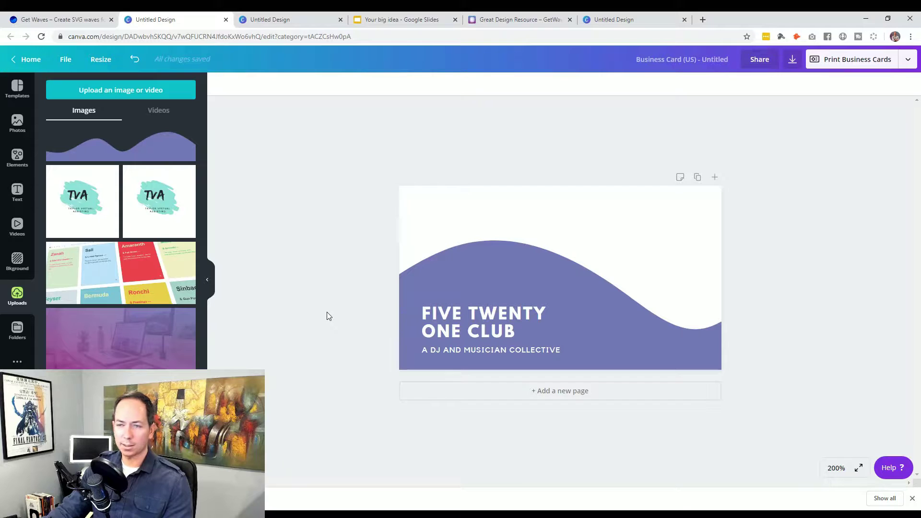
Switch to the "Seafood Grill" Instagram post design and add the uploaded purple wave to it
left_click(301, 19)
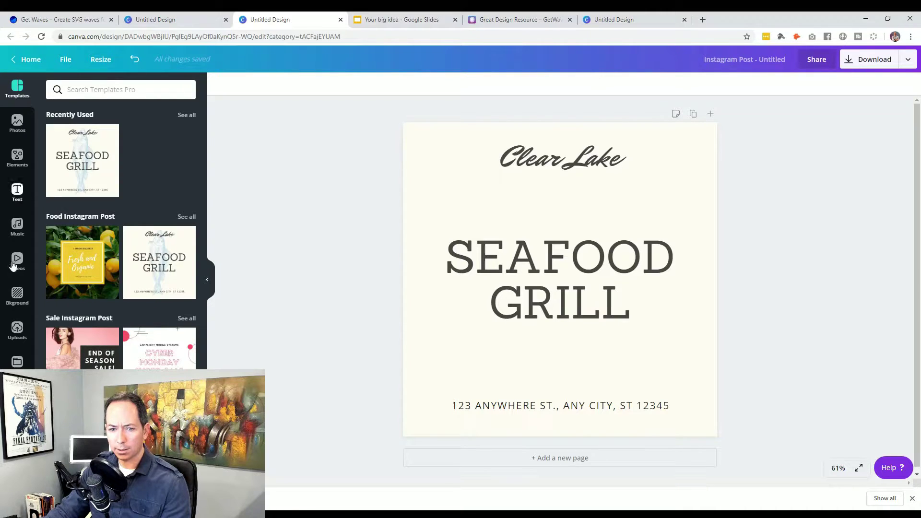
left_click(17, 330)
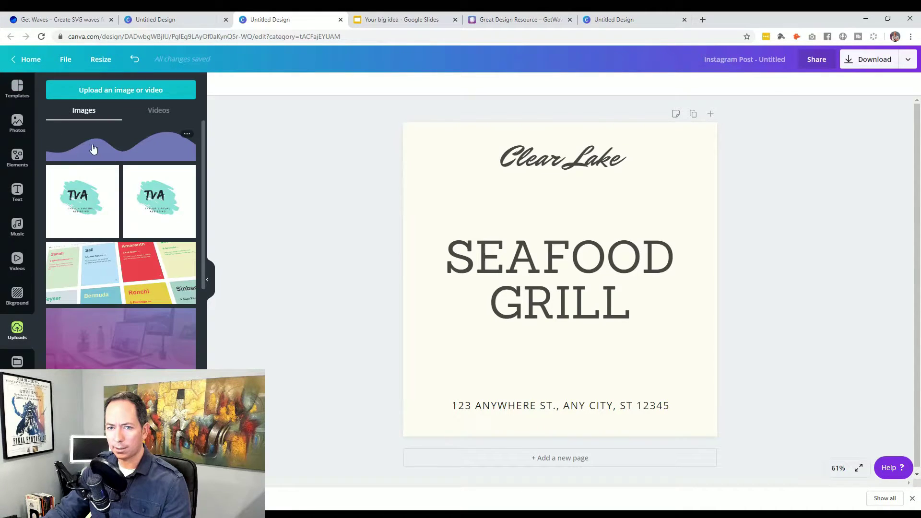
left_click(94, 149)
Enlarge the wave past both sides of the Instagram post and position it along the page's bottom edge
left_click_drag(575, 271, 689, 427)
left_click_drag(586, 411, 289, 292)
left_click_drag(619, 382, 766, 377)
left_click_drag(408, 424, 356, 444)
left_click_drag(547, 406, 610, 384)
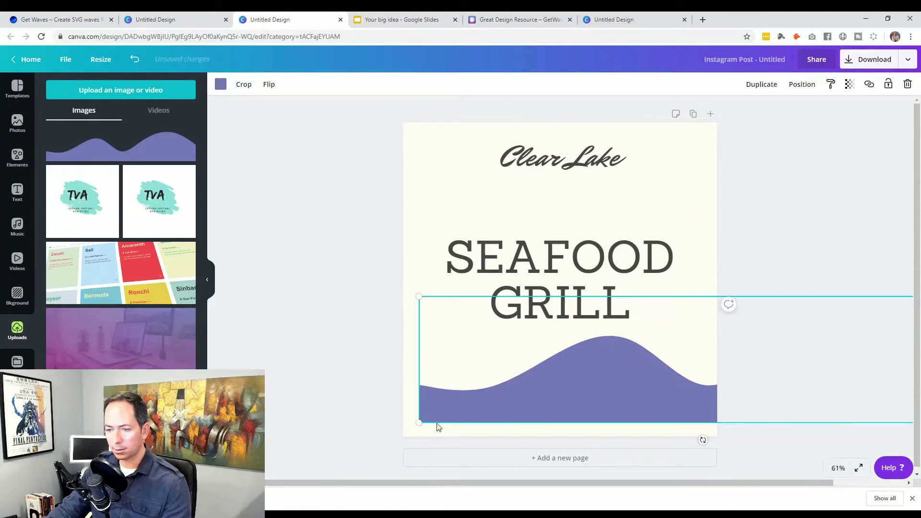
left_click_drag(421, 423, 366, 434)
left_click_drag(469, 421, 512, 402)
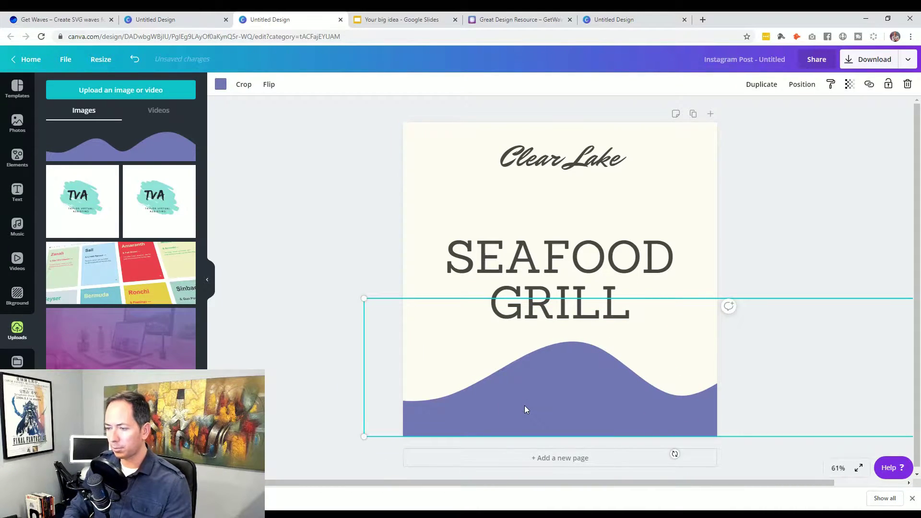
Send the wave backward behind the address line on the Instagram post
left_click(391, 235)
left_click(597, 364)
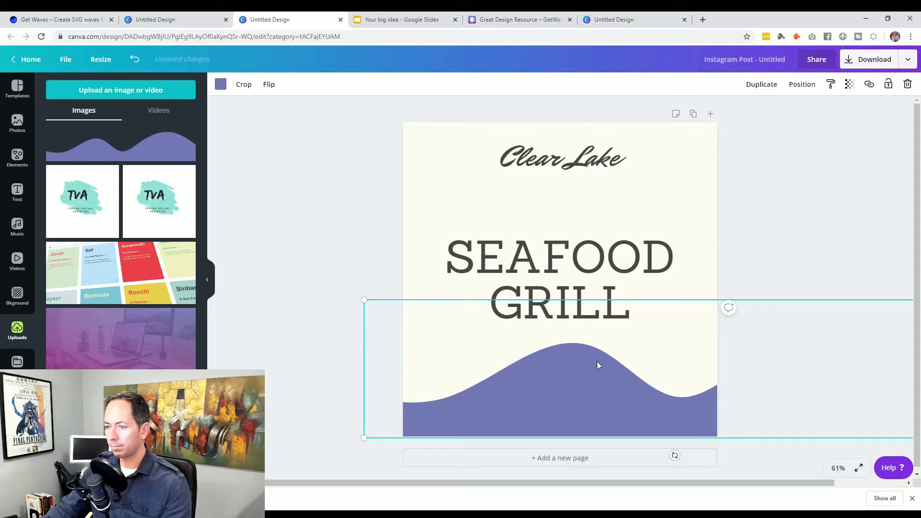
left_click(800, 85)
left_click(763, 112)
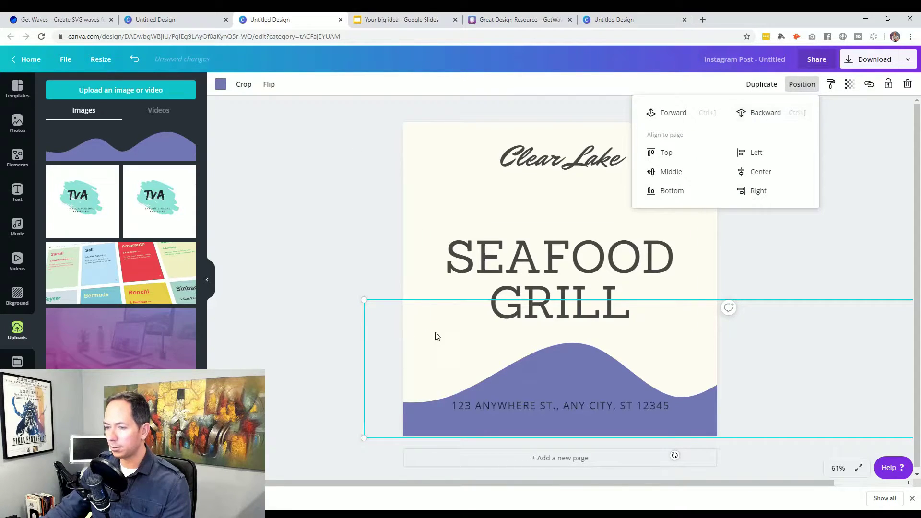
Move the address line slightly lower on the wave and recolor it with the document's cream color
left_click_drag(531, 405, 541, 415)
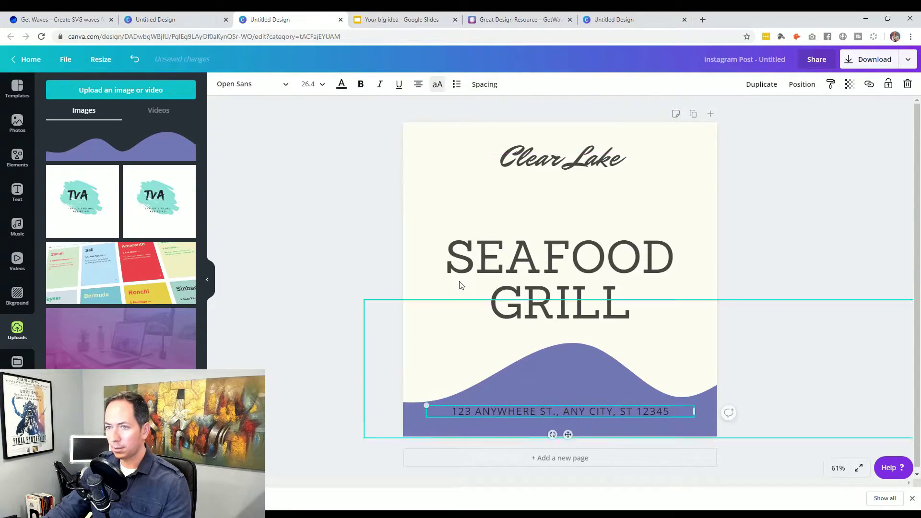
left_click(341, 86)
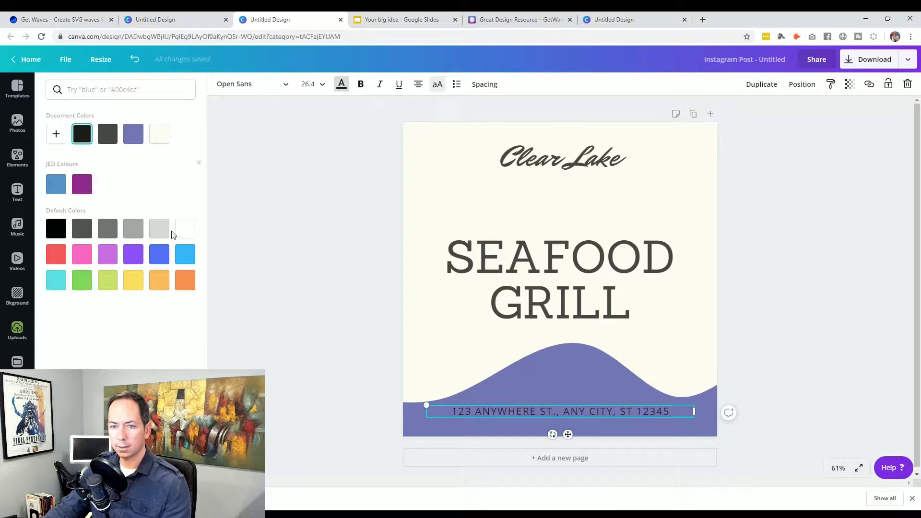
left_click(158, 140)
left_click(289, 241)
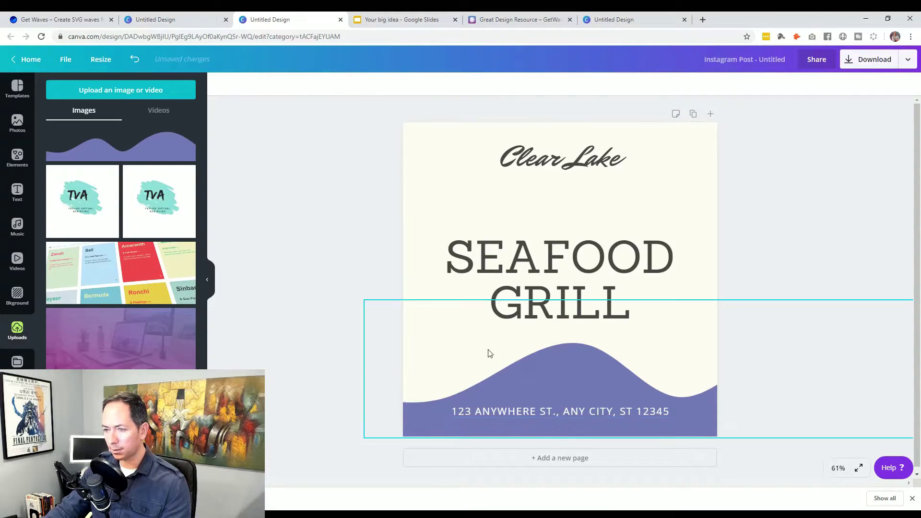
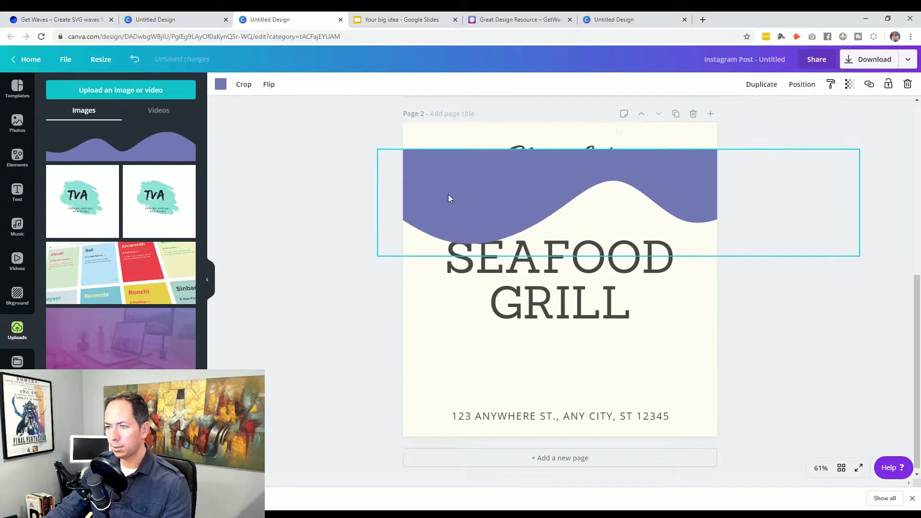
Enlarge the upside-down wave on page 2 and move it slightly down over the upper part of the page
left_click_drag(376, 149, 349, 133)
left_click_drag(485, 195, 534, 205)
Switch to Get Waves, close the download dialog to view the original wave, and return to the Instagram post in Canva
left_click(72, 17)
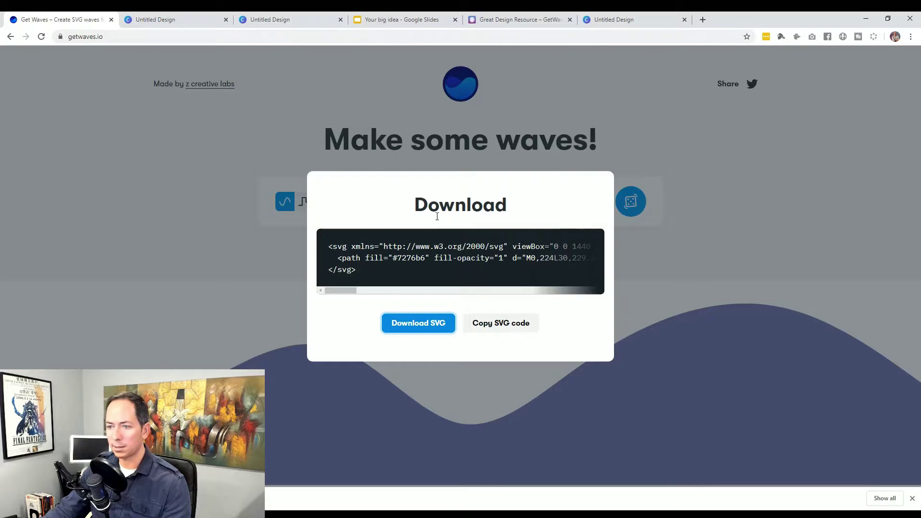
left_click(740, 269)
left_click(312, 19)
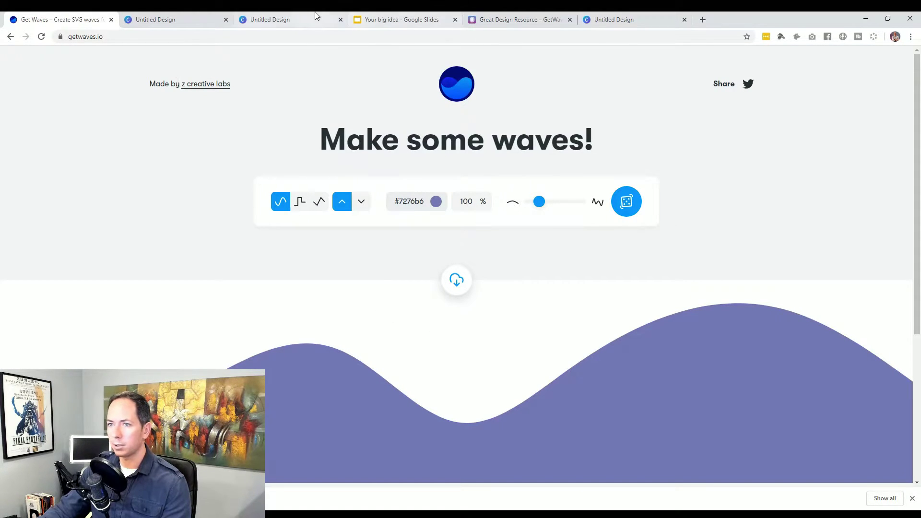
left_click(357, 194)
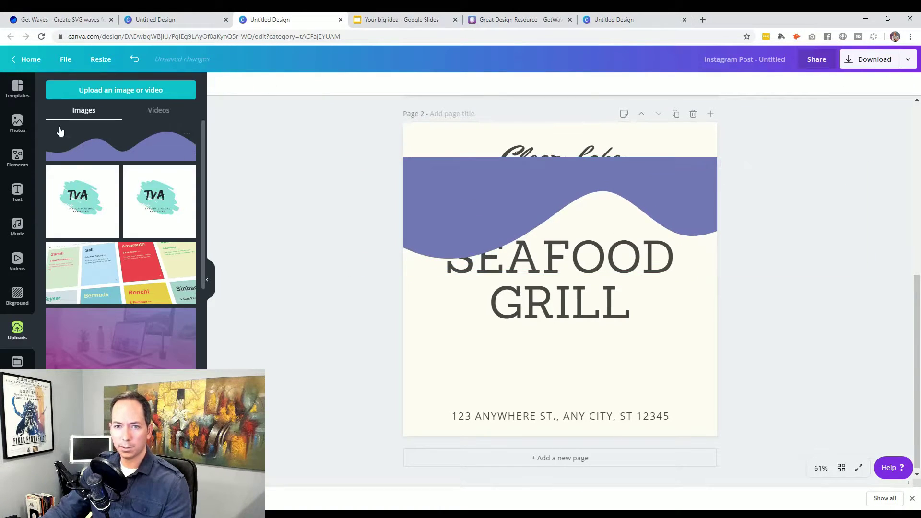
Search the elements for "square" and add the plain solid square to page 2
left_click(18, 156)
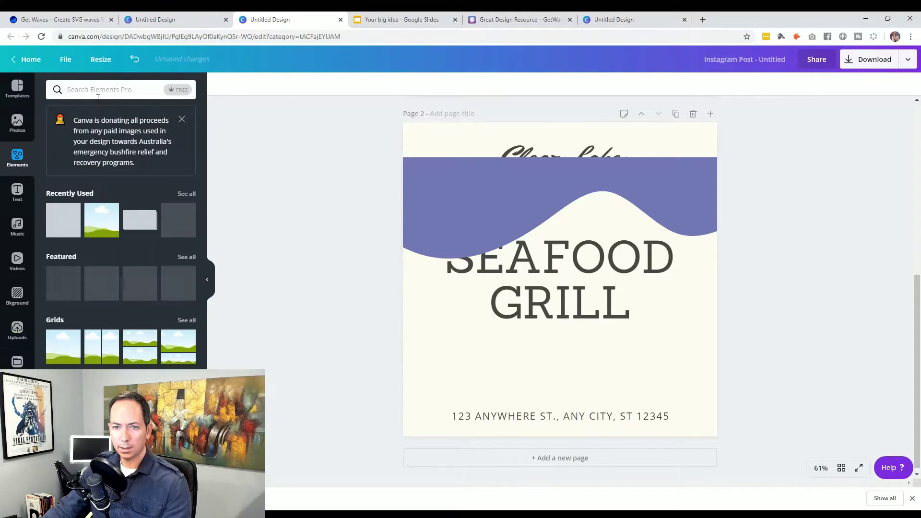
left_click(98, 90)
type("square")
key("Return")
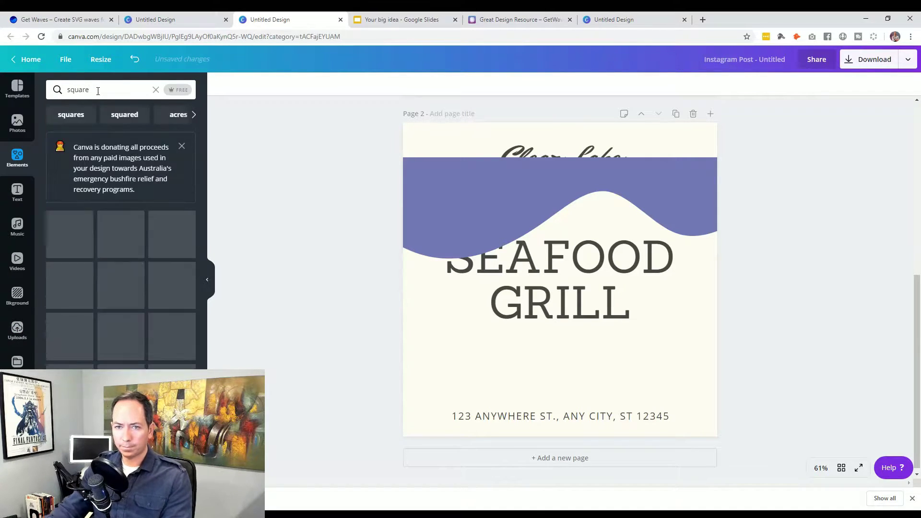
left_click(79, 246)
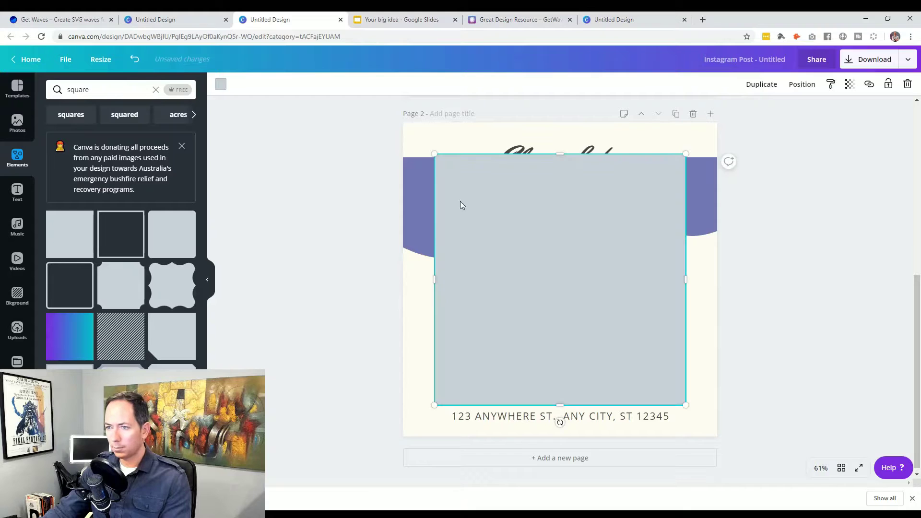
Shrink the square, move it to the top of page 2 and stretch it across the full page width, overlapping the wave's upper edge
left_click_drag(434, 154, 577, 298)
left_click_drag(596, 345, 420, 167)
left_click_drag(507, 169, 723, 154)
left_click_drag(558, 223, 559, 182)
Recolor the rectangle at the top of page 2 with the wave's purple from the document colors
left_click(220, 85)
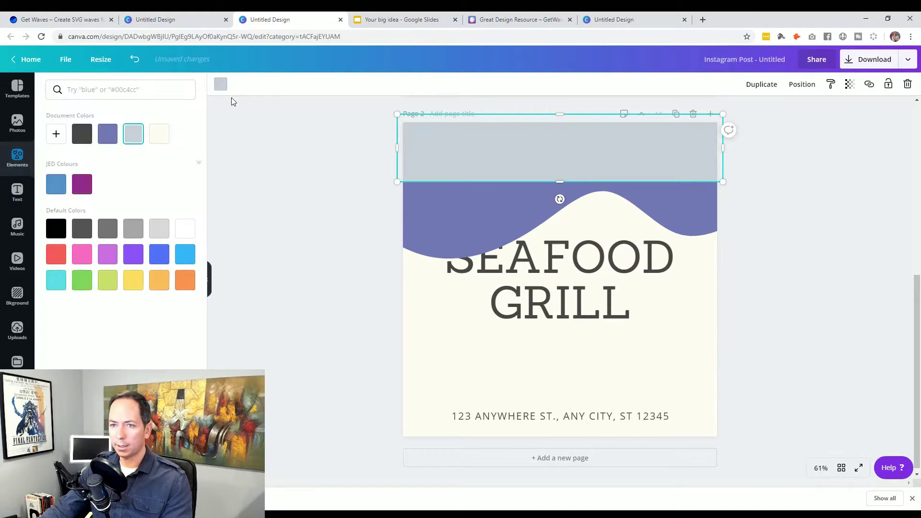
left_click(108, 134)
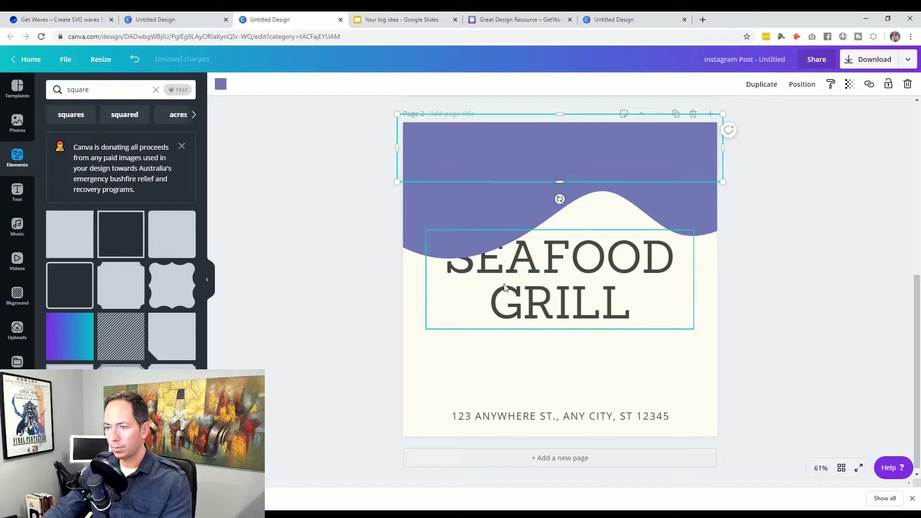
Send the wave and the purple rectangle on page 2 to the back, behind the text
left_click(507, 293)
left_click(476, 204)
left_click(454, 132, "shift")
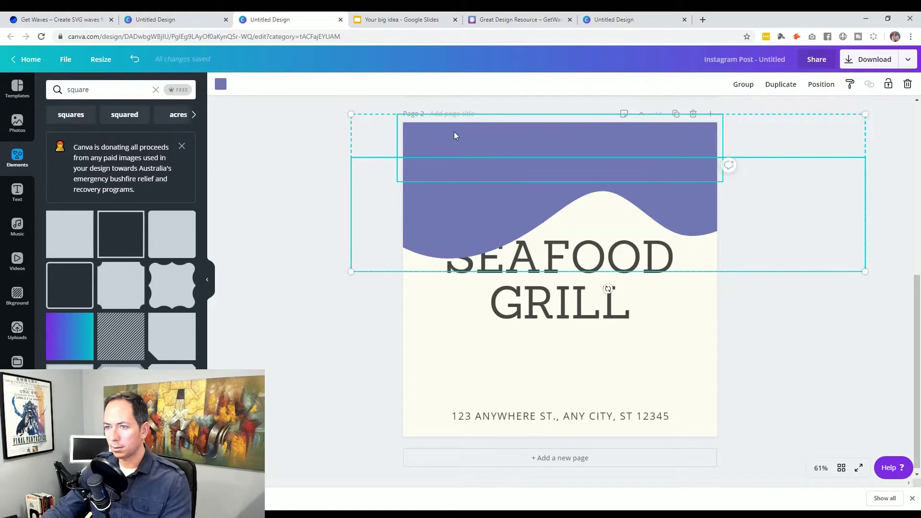
left_click(819, 85)
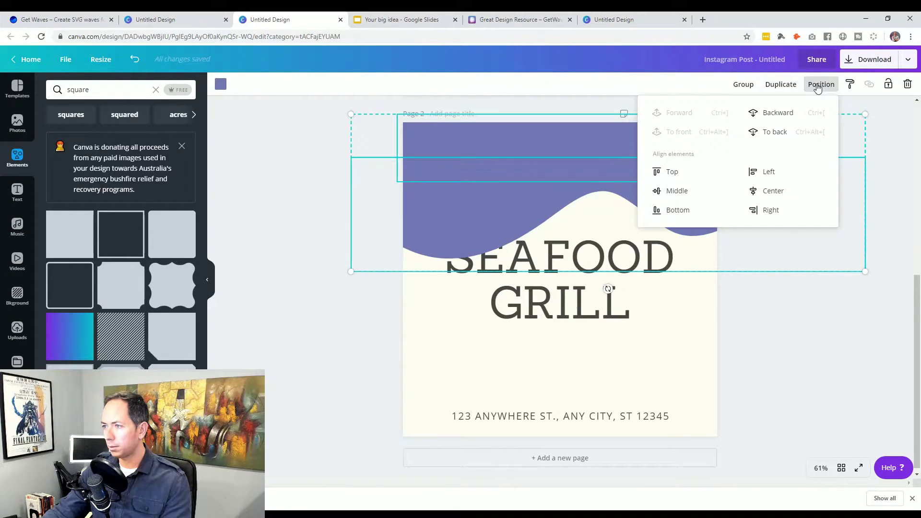
left_click(775, 132)
Change the "Clear Lake" text on page 2 to white
left_click(551, 154)
left_click(550, 154)
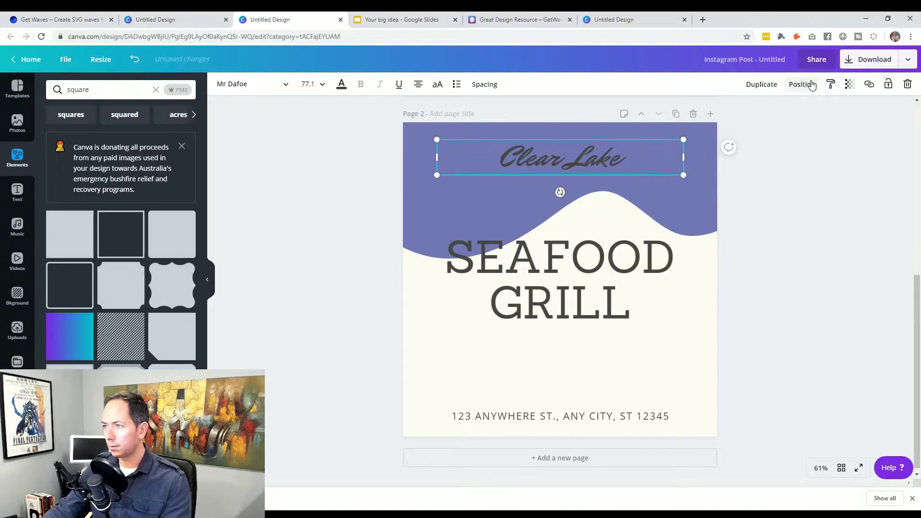
left_click(342, 85)
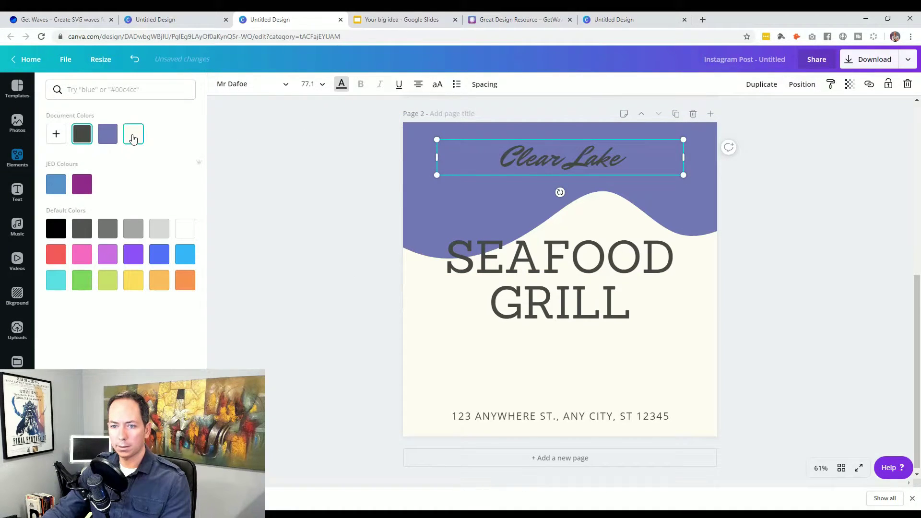
left_click(185, 228)
left_click(434, 197)
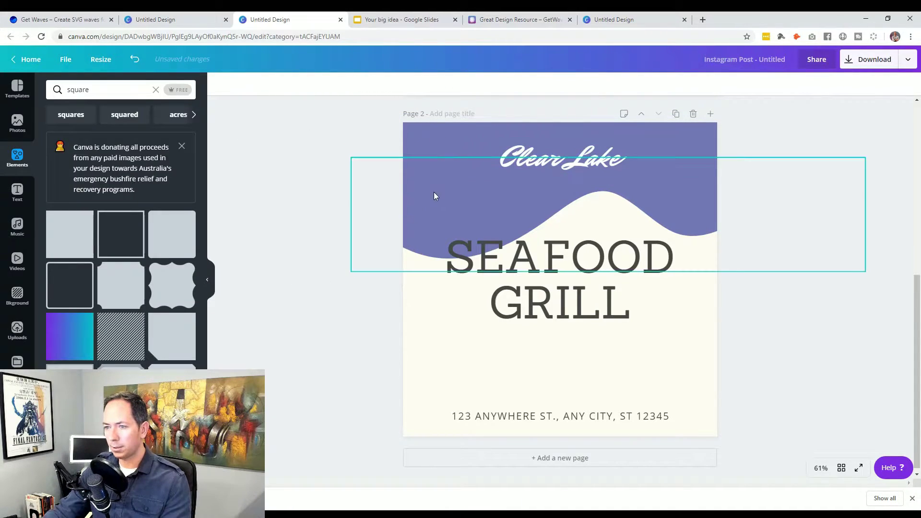
Shrink the wave on page 2 to about 1,125 px wide, spanning the page, and move it up above the "SEAFOOD GRILL" heading
left_click_drag(427, 212, 426, 193)
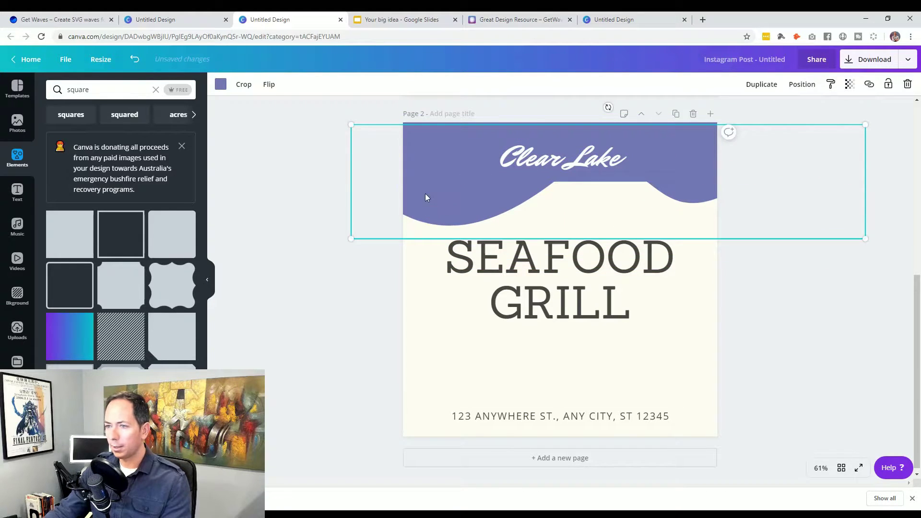
left_click_drag(350, 125, 448, 144)
left_click_drag(492, 203, 428, 228)
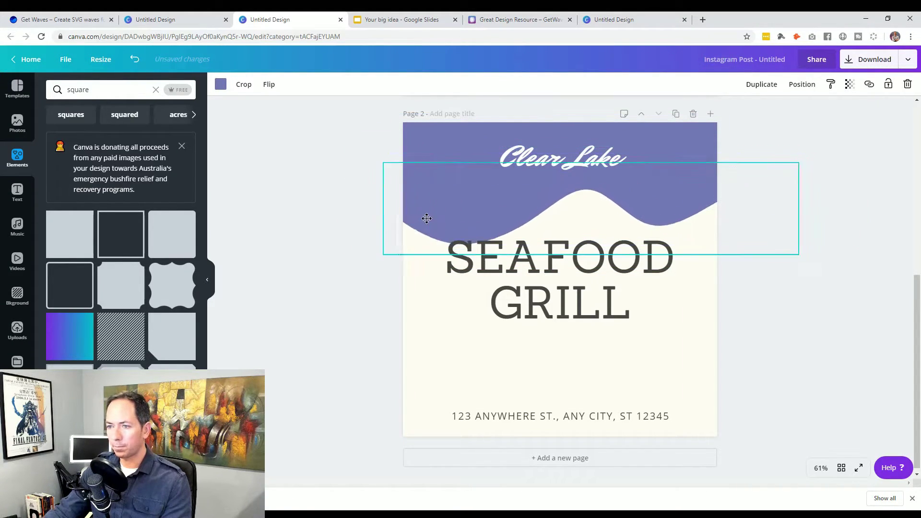
left_click_drag(384, 169, 420, 195)
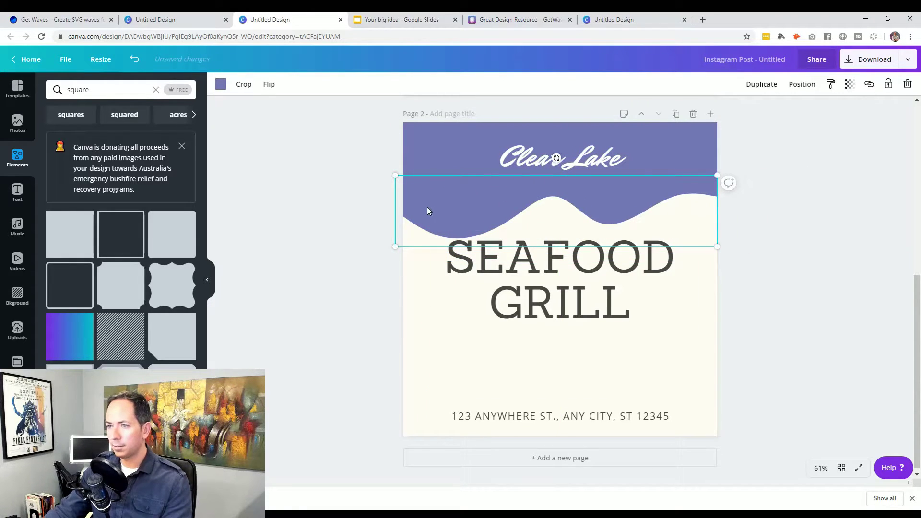
mouse_move(717, 246)
left_mouse_down()
mouse_move(745, 259)
mouse_move(689, 233)
mouse_move(722, 243)
left_mouse_up()
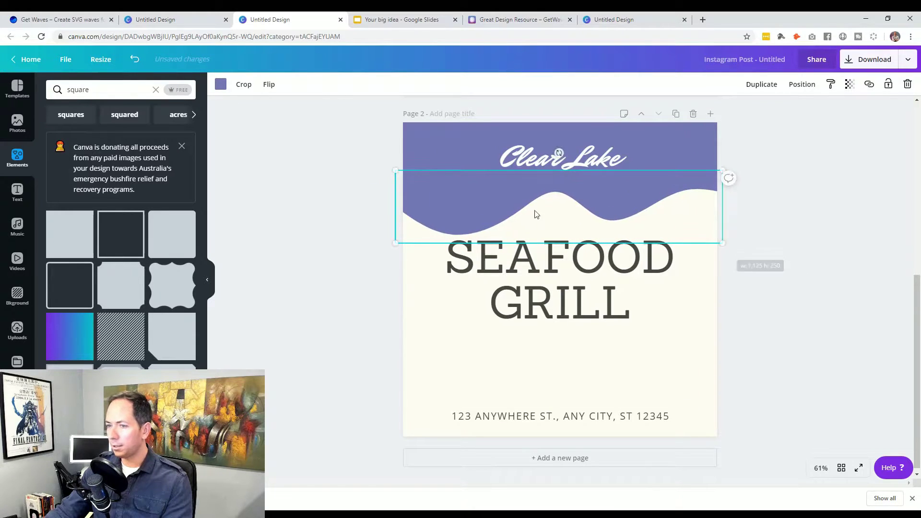
left_click_drag(473, 206, 473, 196)
Nudge the page 2 wave slightly upward beneath the "Clear Lake" text and deselect it
left_click(448, 148)
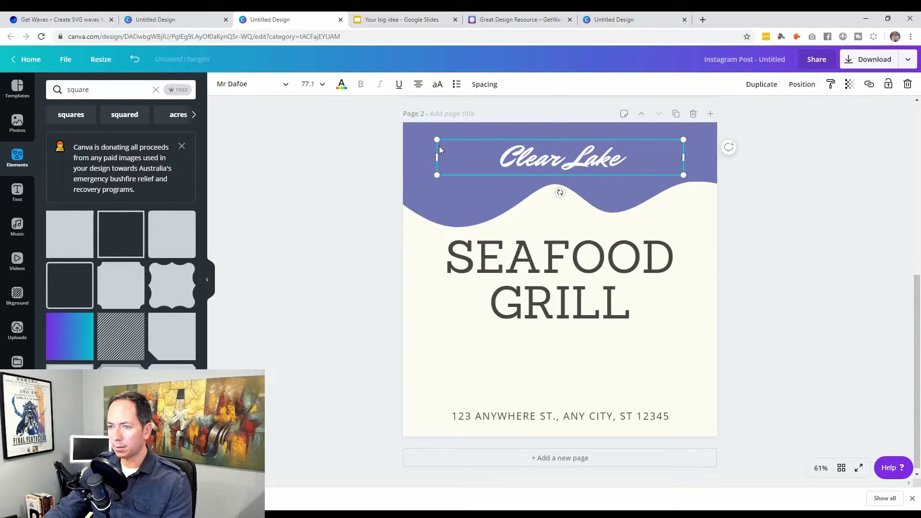
left_click(410, 144)
left_click_drag(569, 183, 559, 192)
left_click(448, 208)
left_click_drag(445, 204, 446, 207)
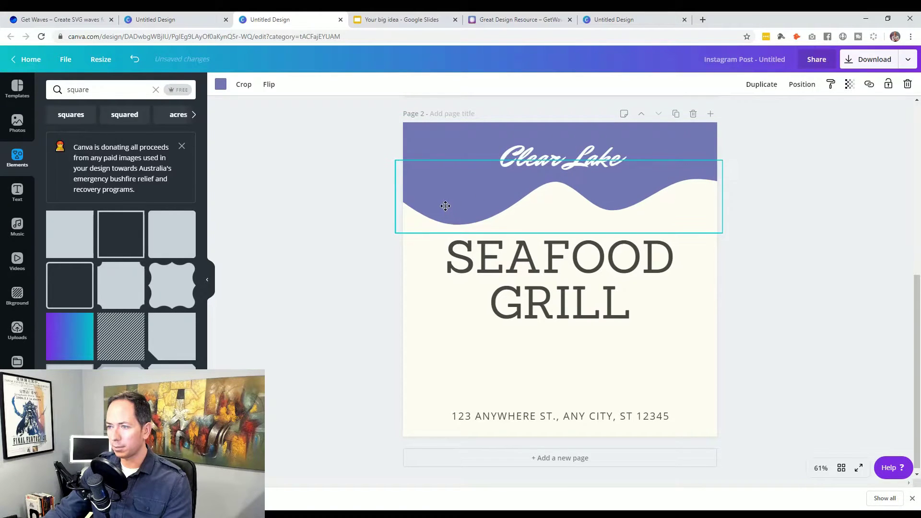
left_click(326, 381)
Review the wave layouts on page 1 and page 2 of the Instagram post
scroll(339, 344, "up", 7)
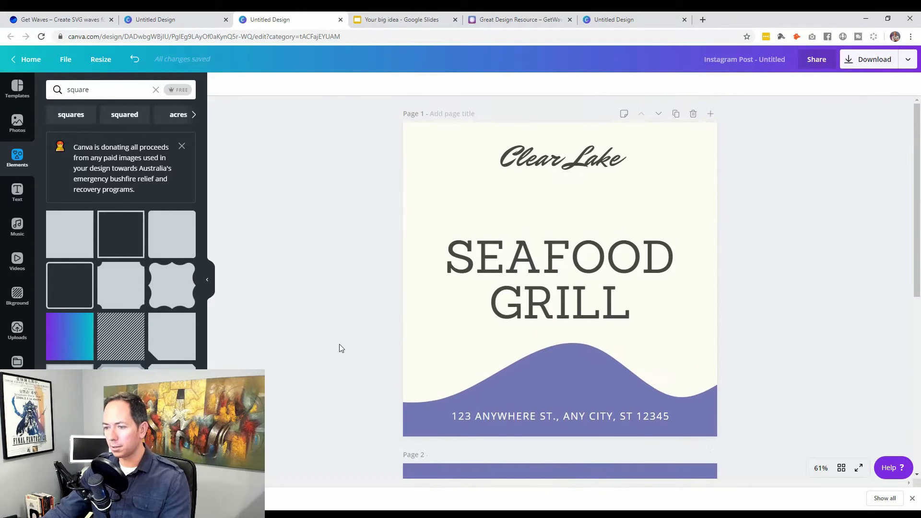
left_click(573, 379)
scroll(332, 361, "down", 7)
left_click(331, 362)
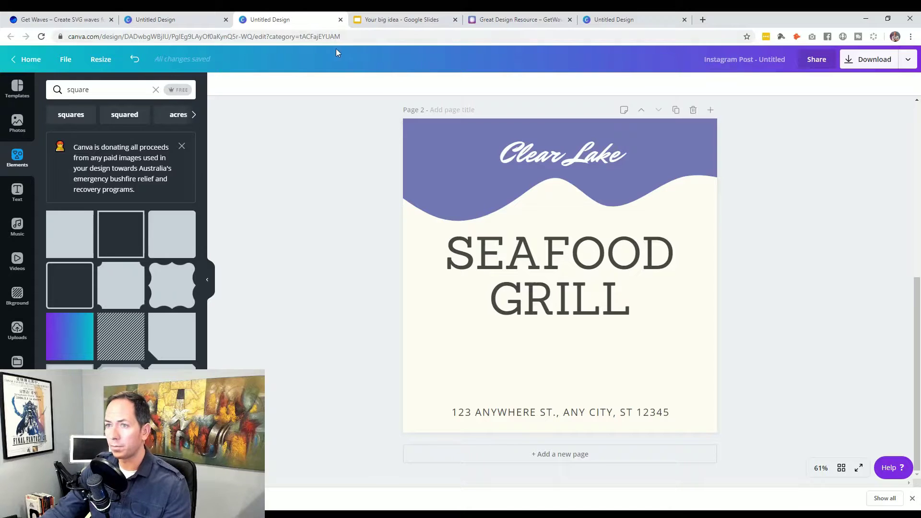
Switch to the "Your big idea" Google Slides presentation and try to drop the downloaded wave.svg onto the "Adding a Wave" slide
left_click(377, 21)
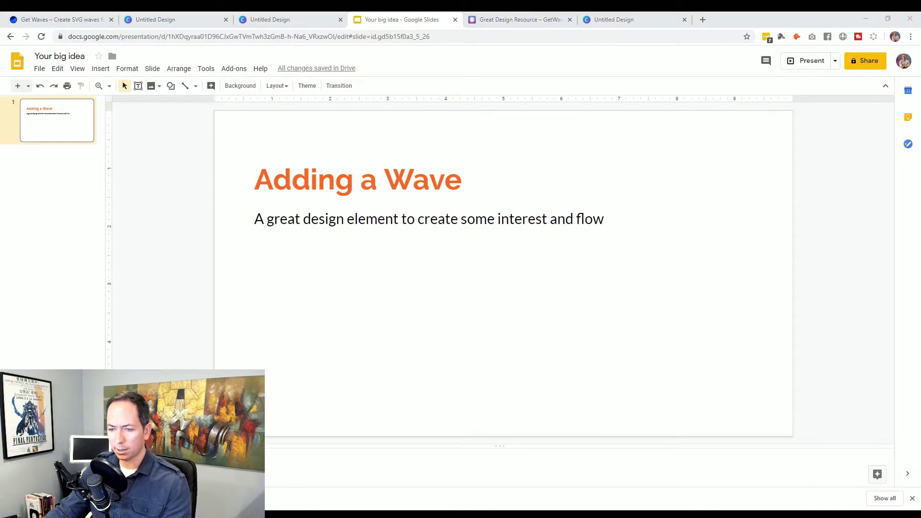
left_click(213, 353)
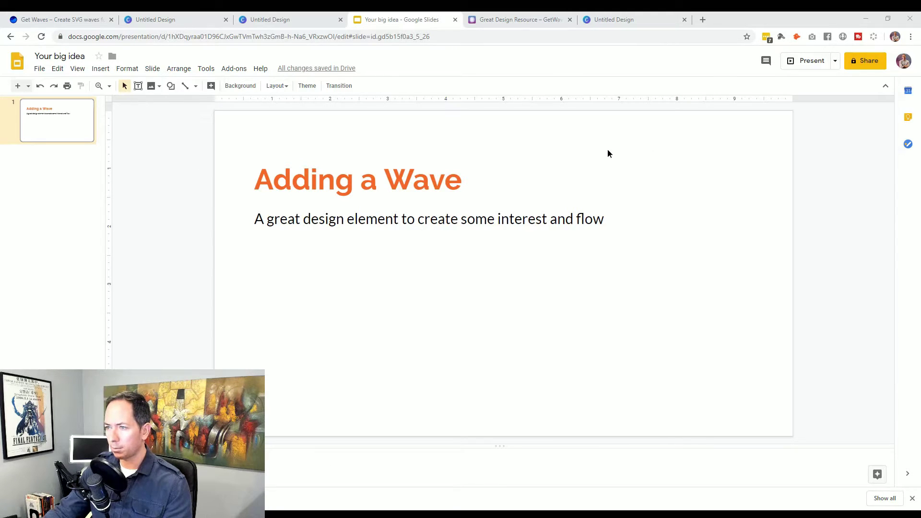
left_click_drag(405, 315, 405, 315)
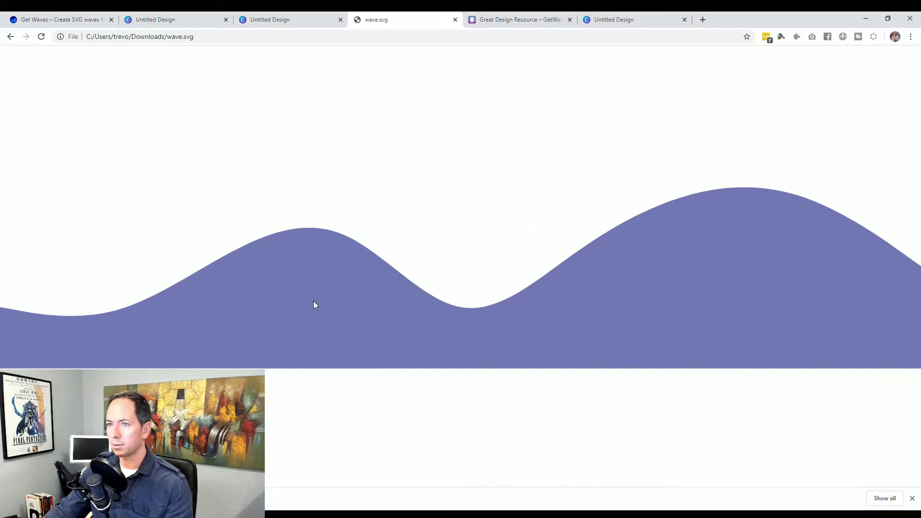
key("alt+Left")
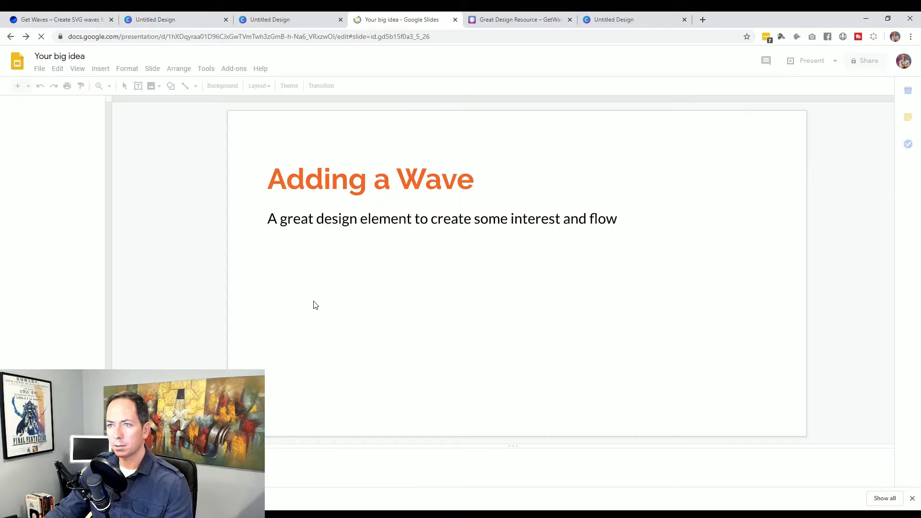
left_click(321, 325)
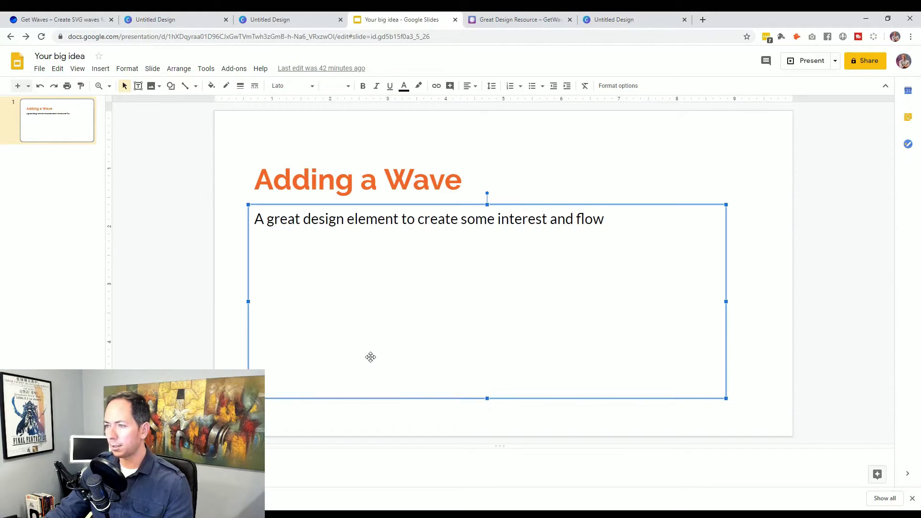
left_click(230, 323)
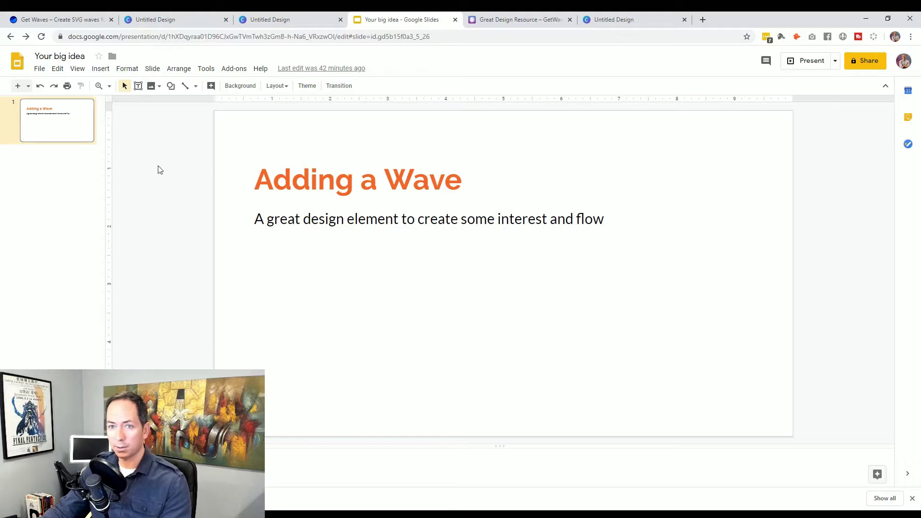
Try to insert the wave SVG into the slide as an image uploaded from the computer
left_click(151, 86)
left_click(164, 100)
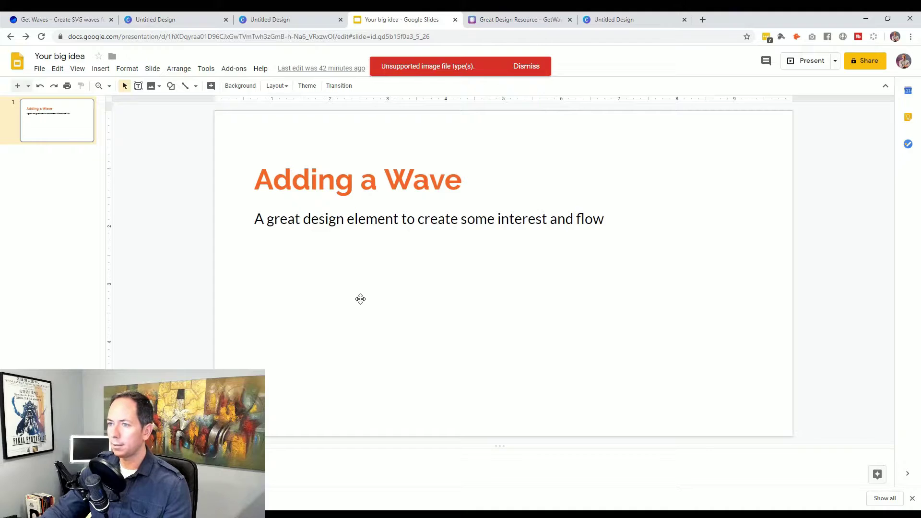
left_click(527, 71)
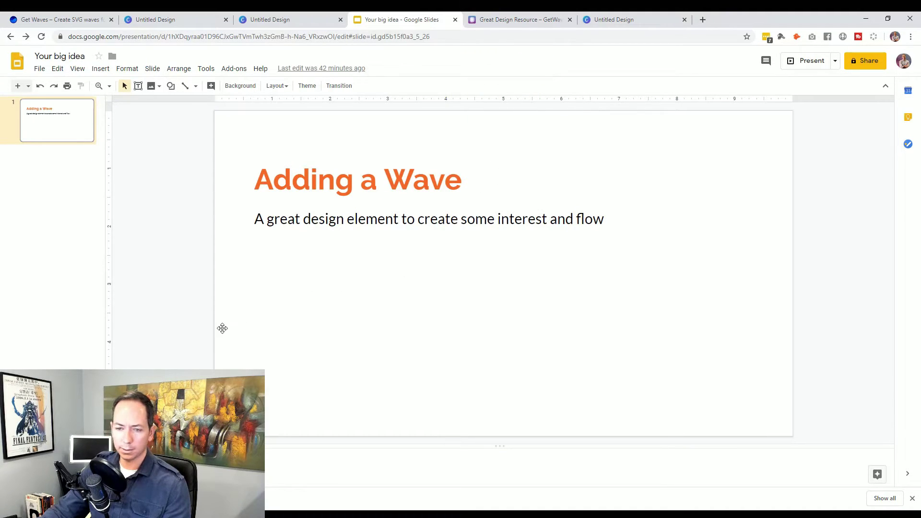
left_click(521, 21)
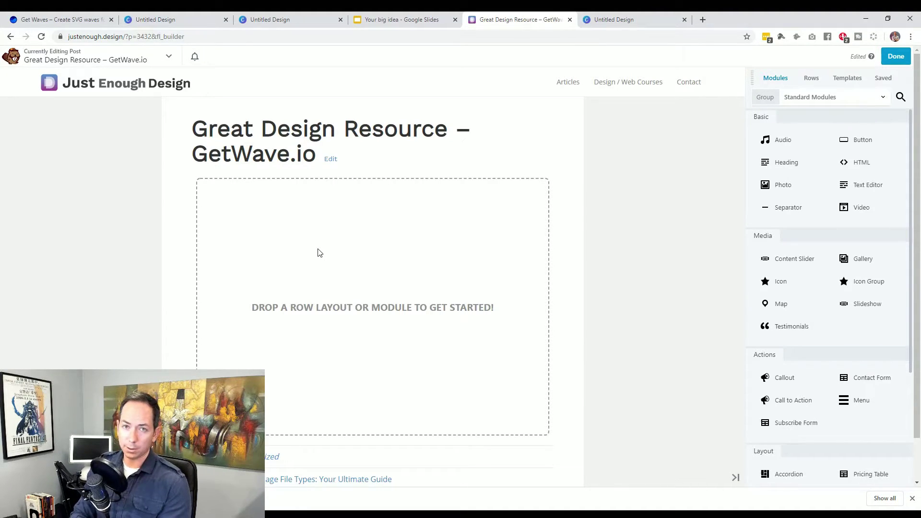
left_click(402, 20)
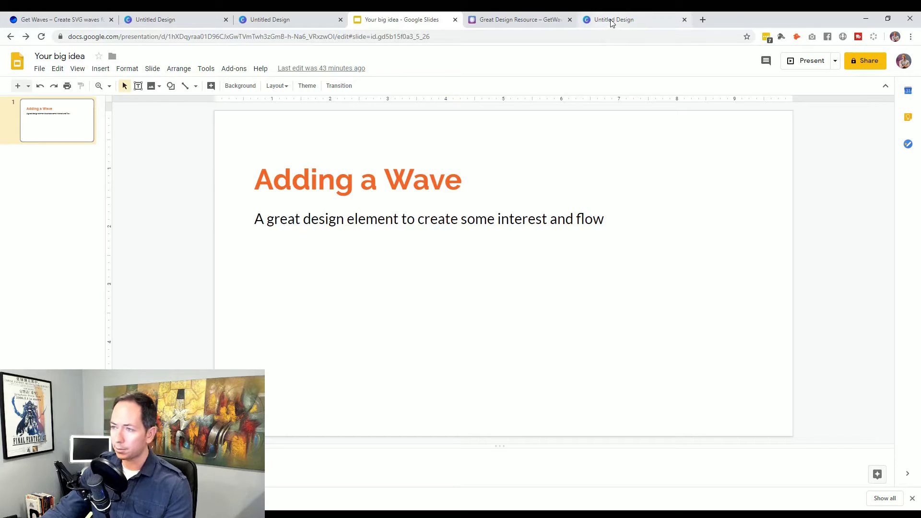
left_click(81, 21)
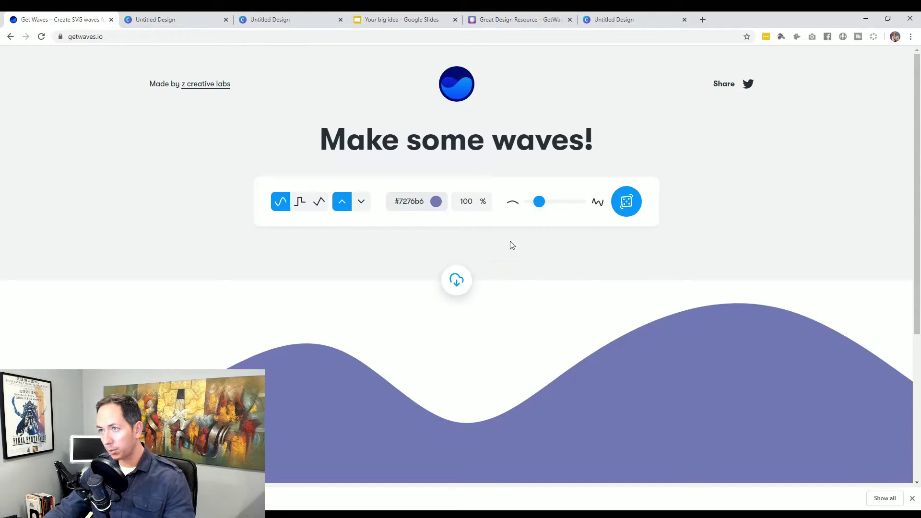
Switch to the blank 1920 × 1200 px Canva design and add the uploaded purple wave to it
left_click(613, 20)
left_click(279, 227)
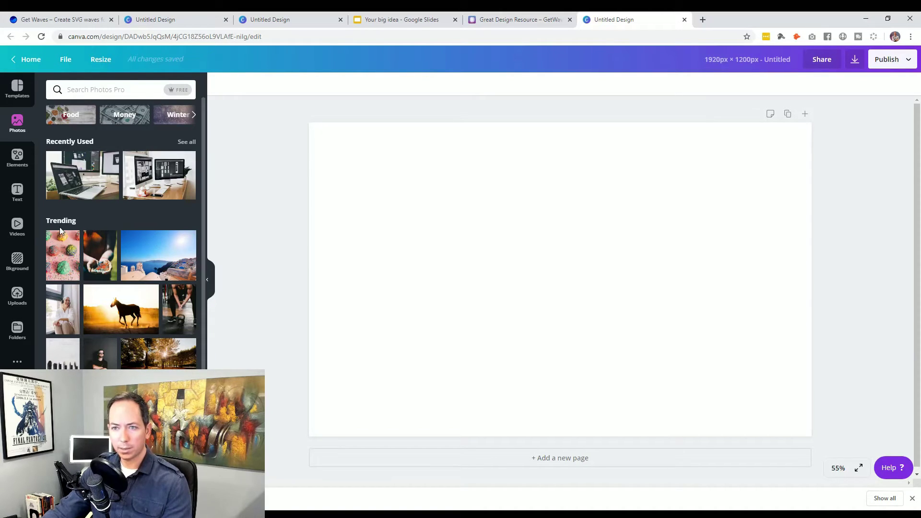
left_click(17, 295)
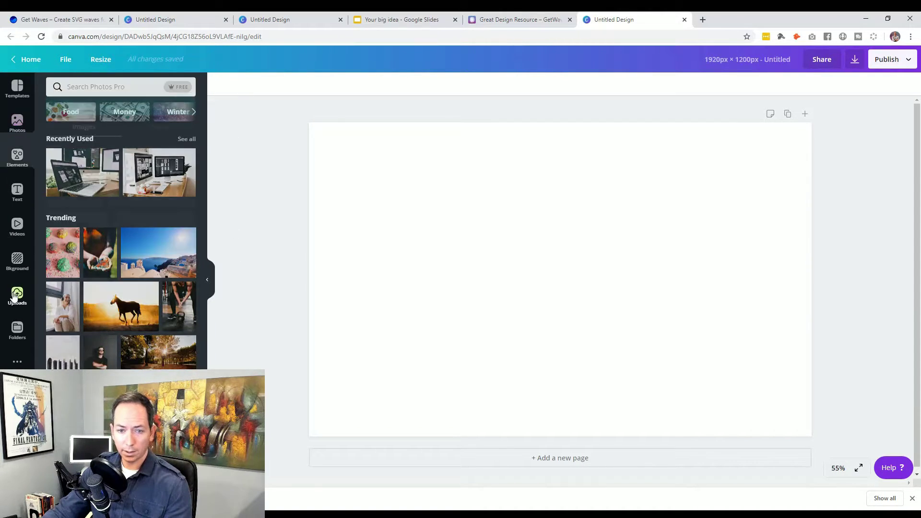
left_click(139, 147)
Align the wave with the page's left edge, enlarge it to the full page width and move it to the page bottom
left_click_drag(518, 283, 373, 254)
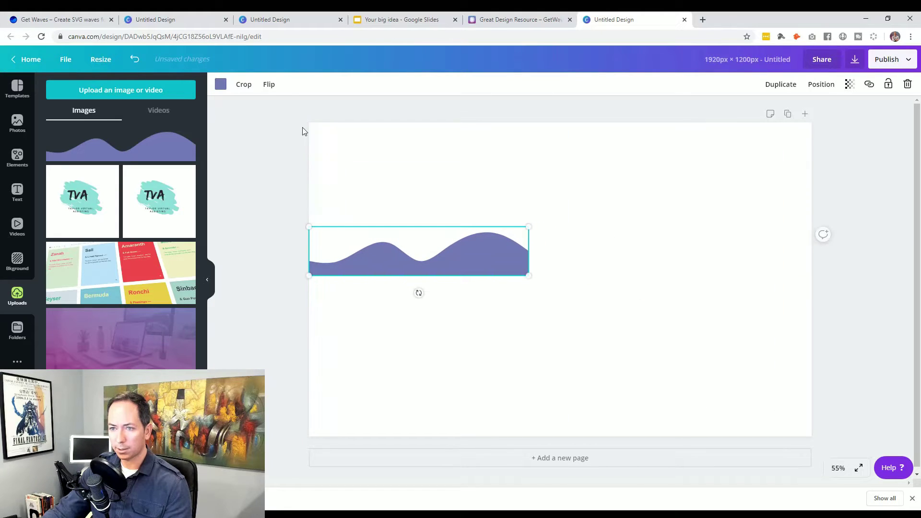
left_click_drag(531, 275, 809, 398)
left_click_drag(485, 312, 480, 411)
left_click(297, 238)
left_click(438, 204)
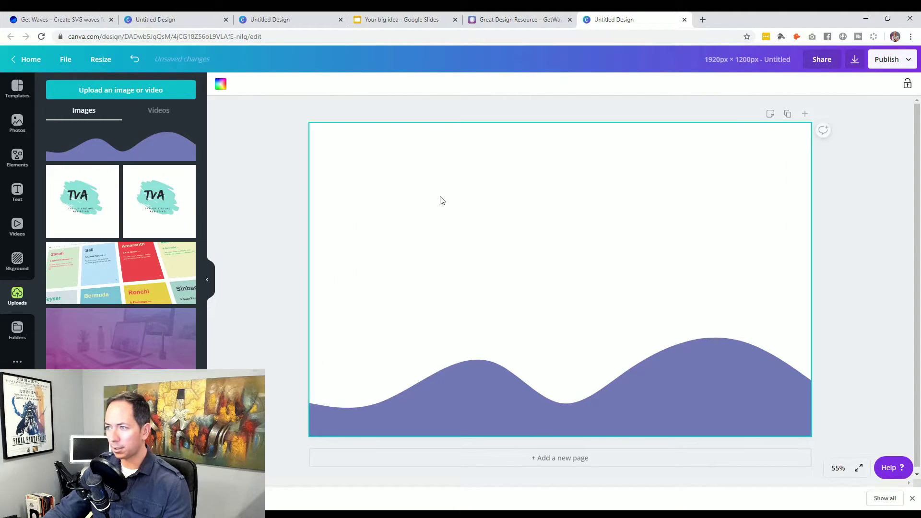
left_click(265, 208)
left_click(457, 408)
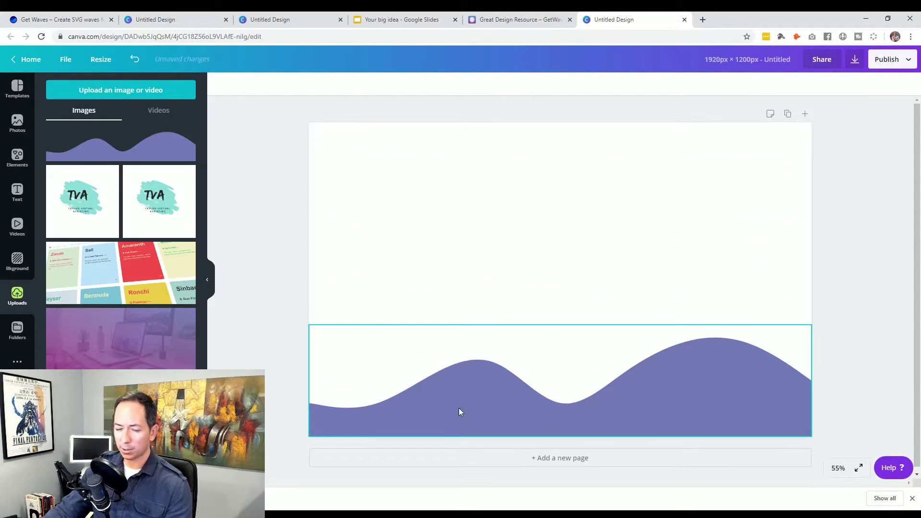
left_click(258, 179)
Resize the design to custom dimensions of 1920 × 500 px
left_click(97, 58)
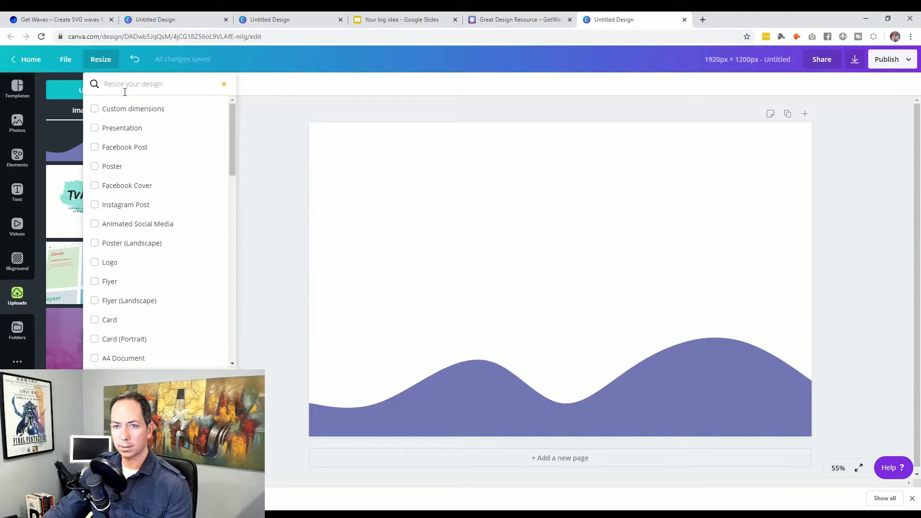
left_click(128, 109)
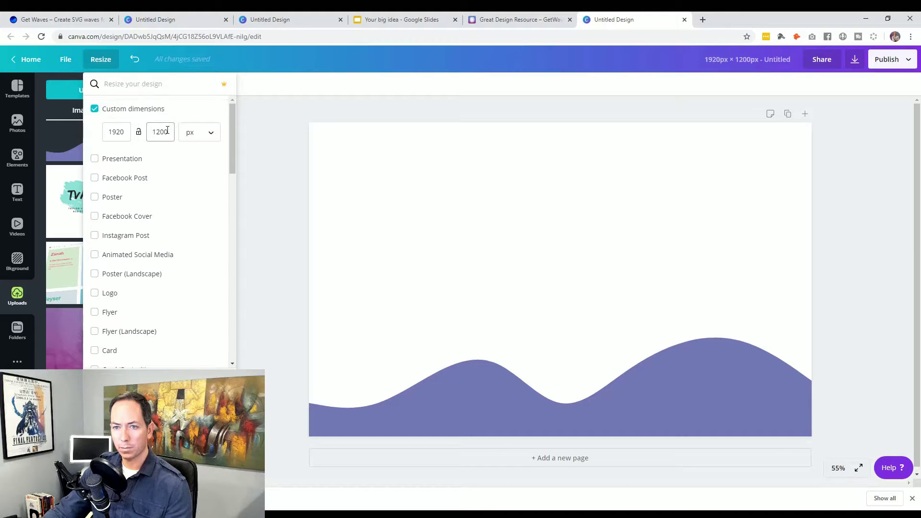
type("5")
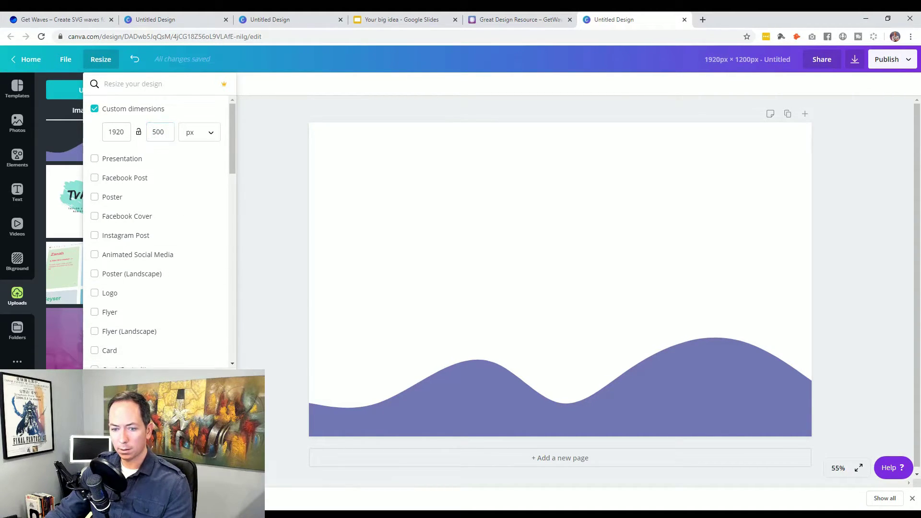
key("Return")
Reposition and enlarge the wave so it spans the full width along the bottom of the resized page
left_click_drag(465, 345, 282, 347)
left_click_drag(503, 301, 882, 185)
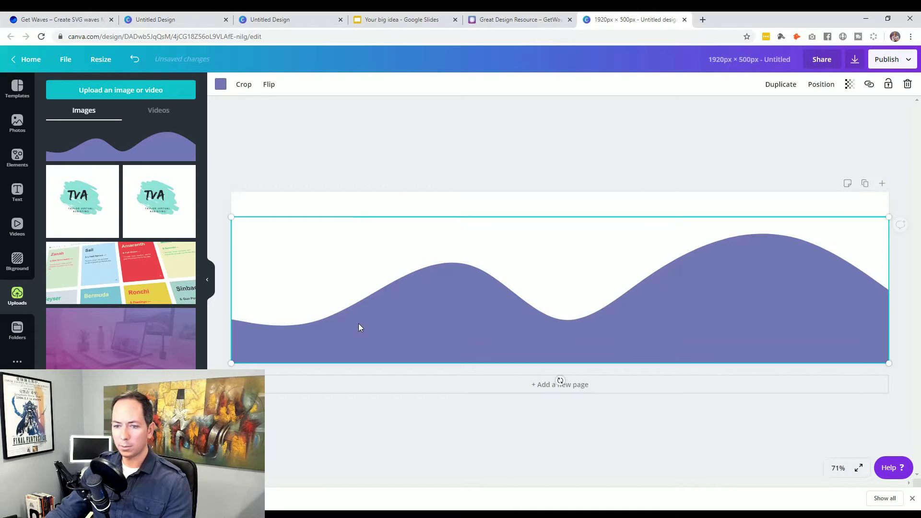
left_click(386, 132)
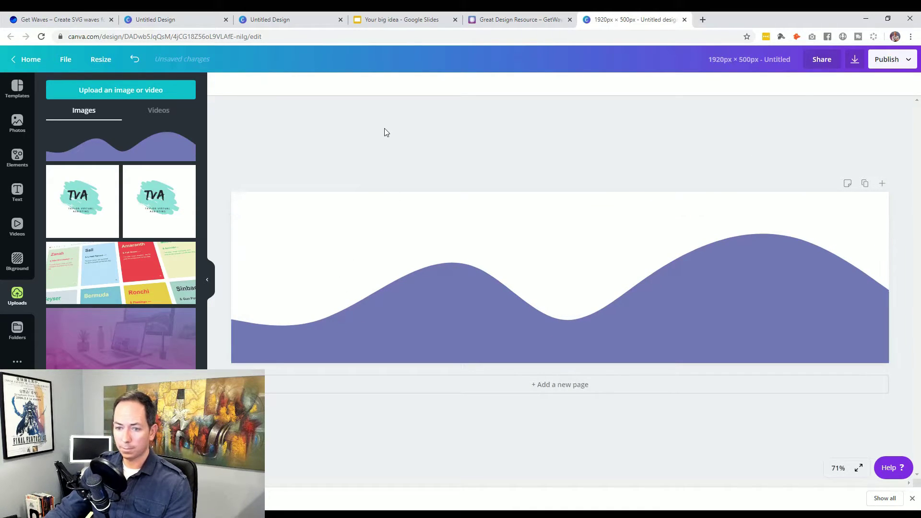
left_click(73, 22)
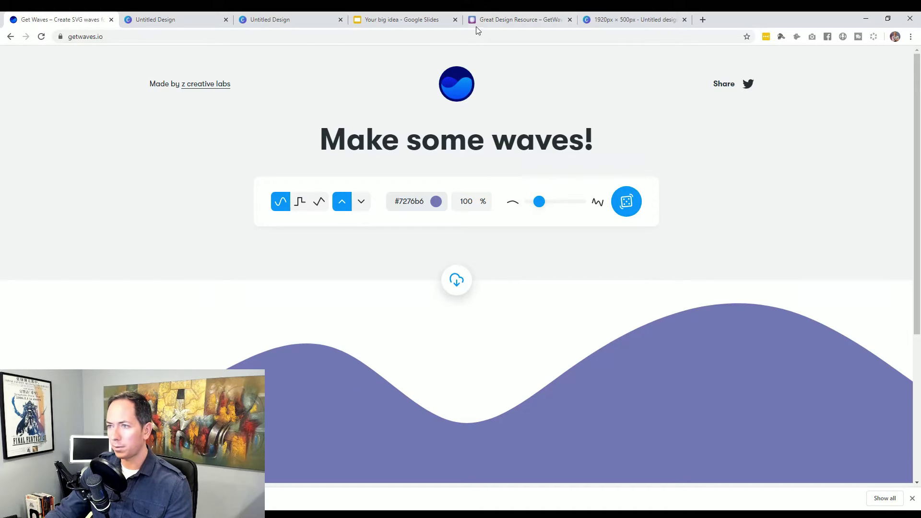
left_click(414, 20)
left_click(518, 21)
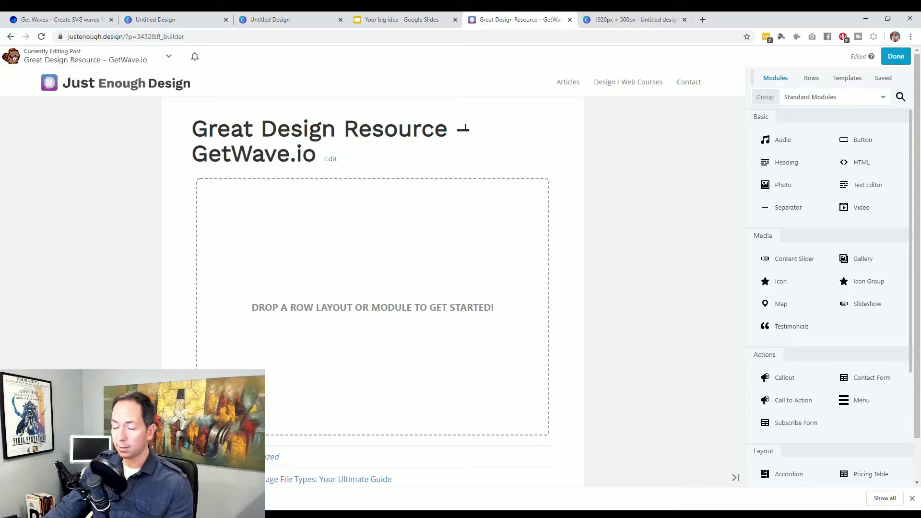
left_click(624, 20)
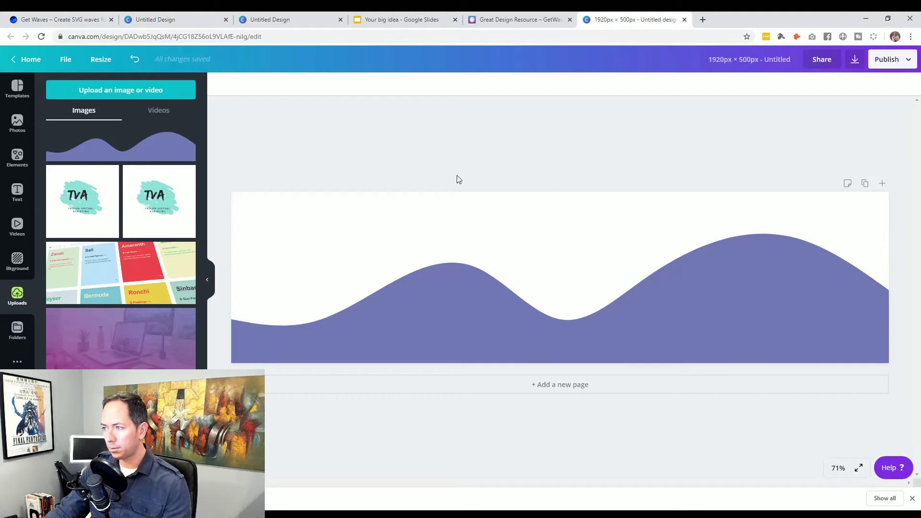
Download the 1920 × 500 px wave design as a PNG with a transparent background
left_click(900, 60)
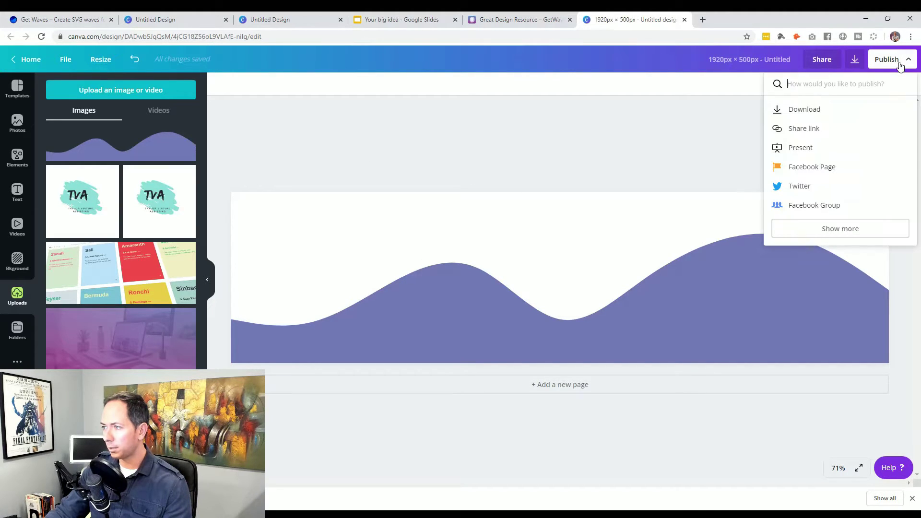
left_click(818, 109)
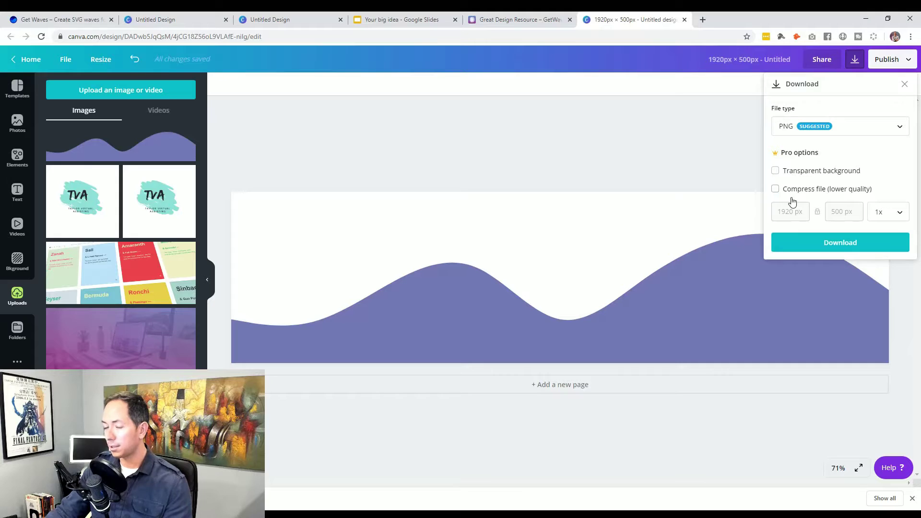
left_click(807, 175)
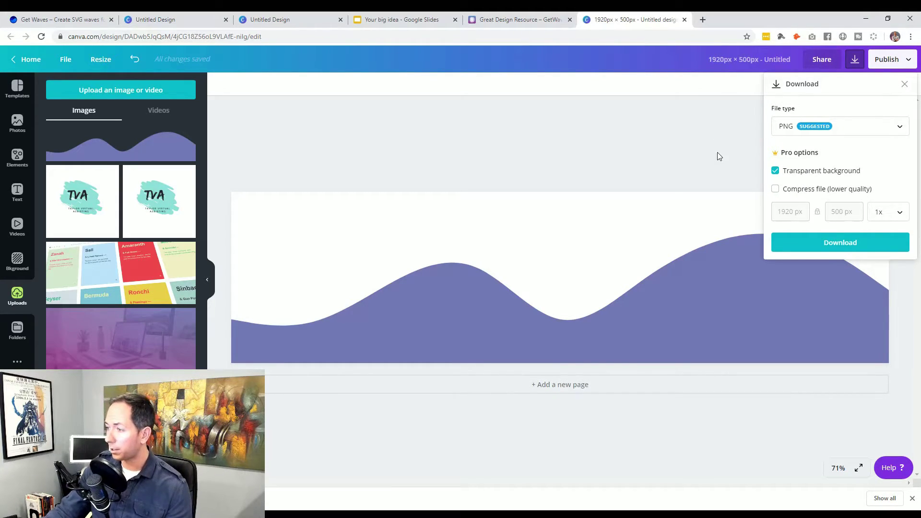
left_click(848, 243)
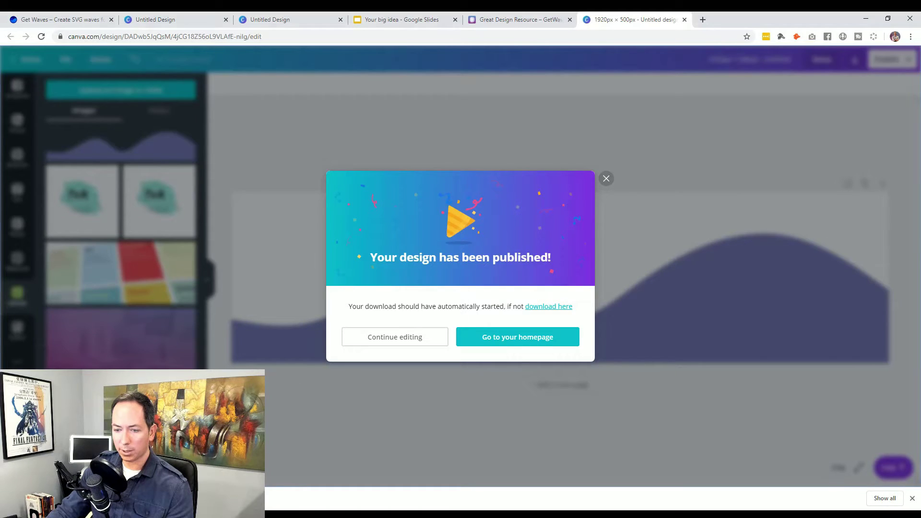
Switch to the Google Slides presentation, insert the wave image on the slide and align it full-width along the slide's lower edge
left_click(397, 19)
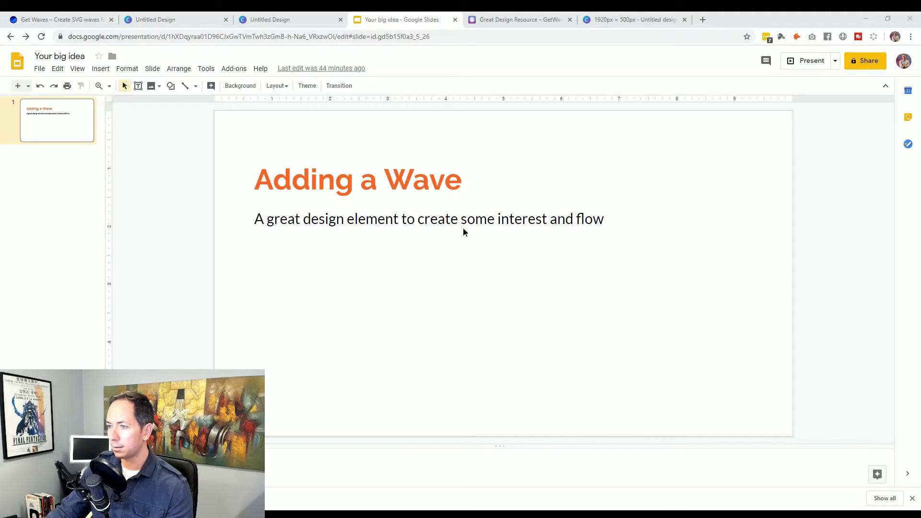
key("ctrl+v")
left_click_drag(266, 380, 405, 366)
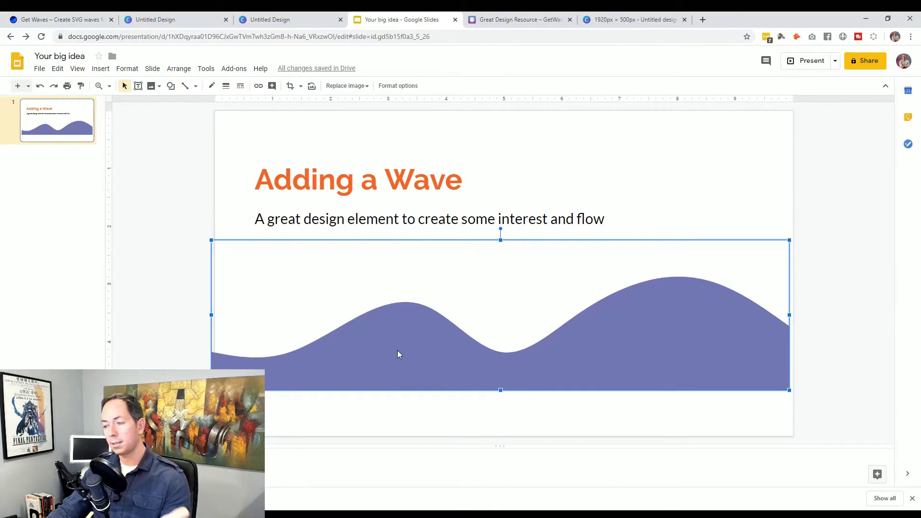
left_click_drag(362, 354, 361, 398)
left_click(202, 318)
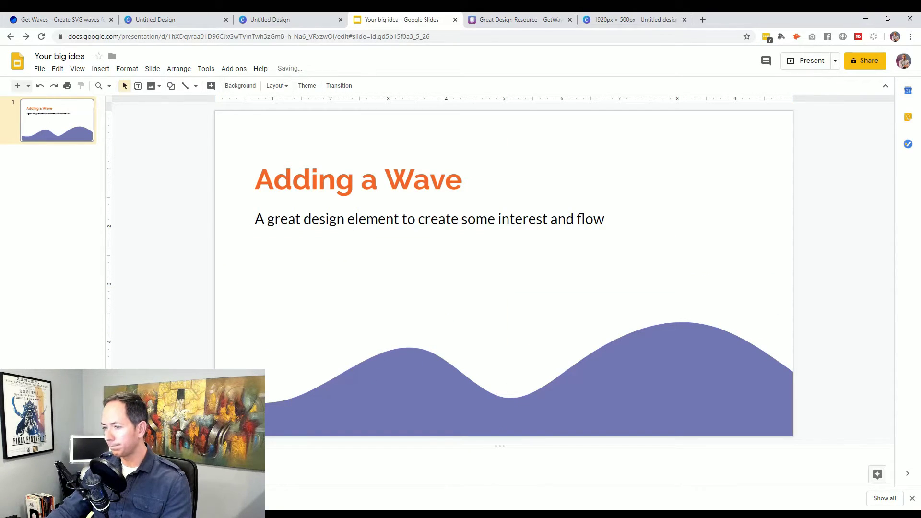
Recolor the slide title "Adding a Wave" to dark gray
left_click(327, 179)
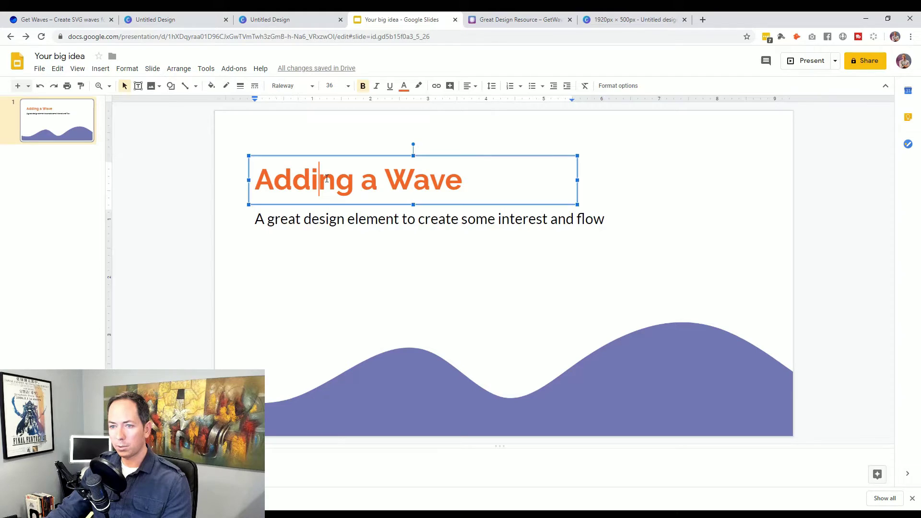
triple_click(386, 180)
left_click(404, 86)
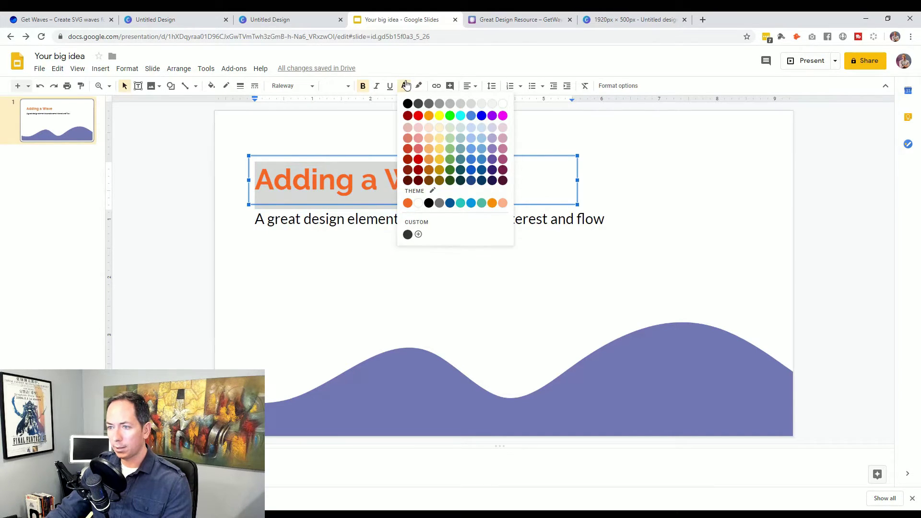
left_click(418, 103)
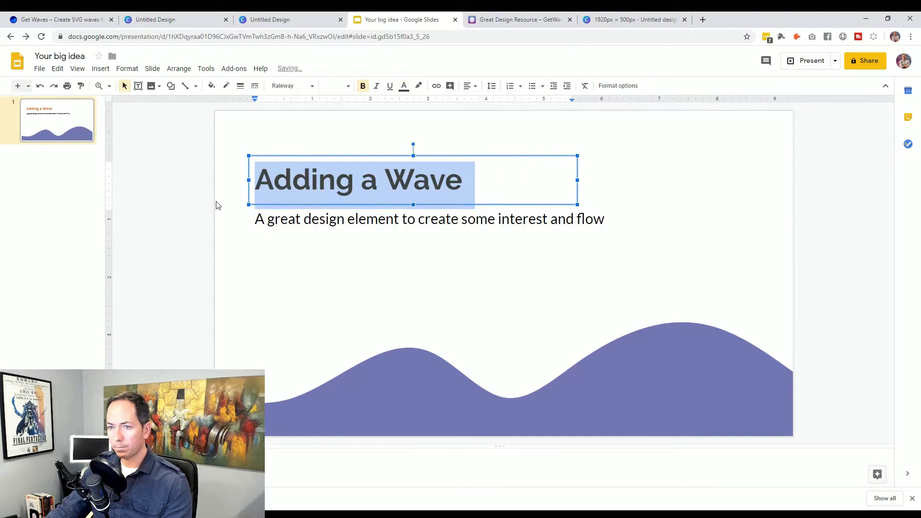
left_click(325, 137)
left_click(416, 401)
left_click(191, 264)
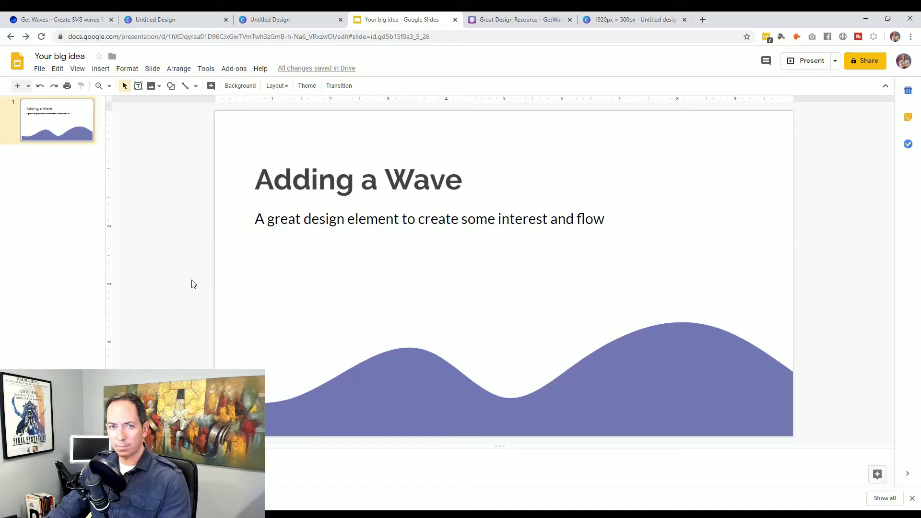
Switch to the Just Enough Design page builder and add a 2 Columns row to the post's empty layout area
left_click(527, 20)
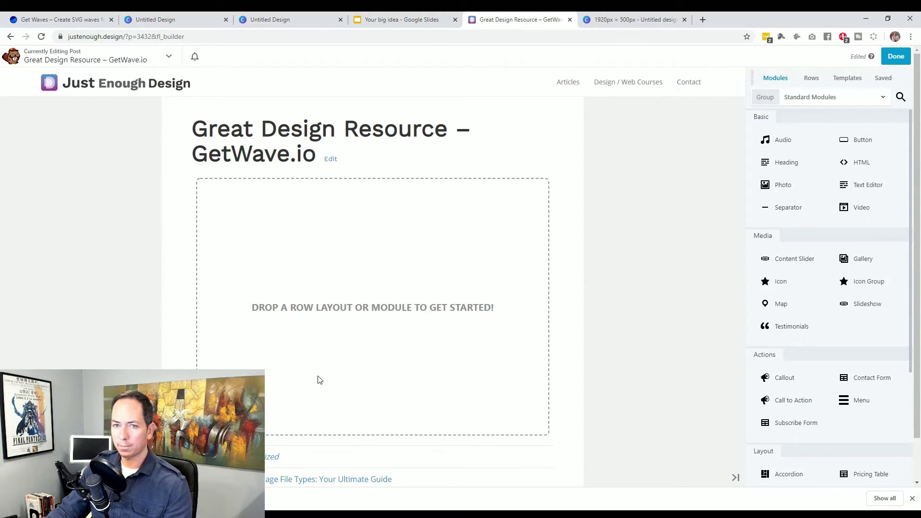
left_click(912, 499)
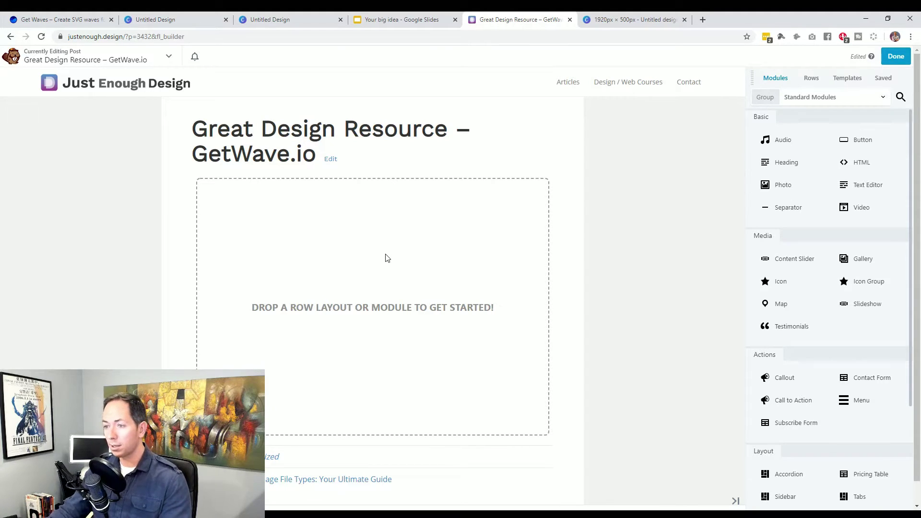
left_click(810, 78)
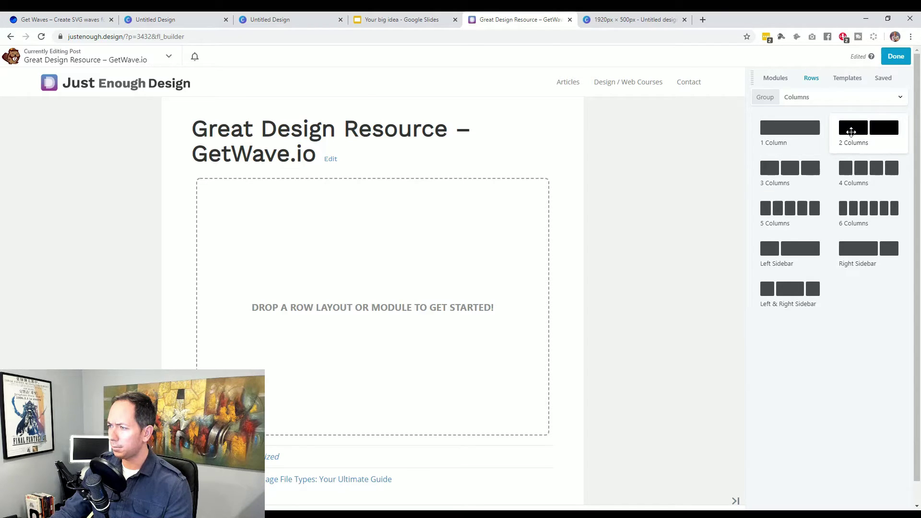
left_click_drag(850, 126, 288, 243)
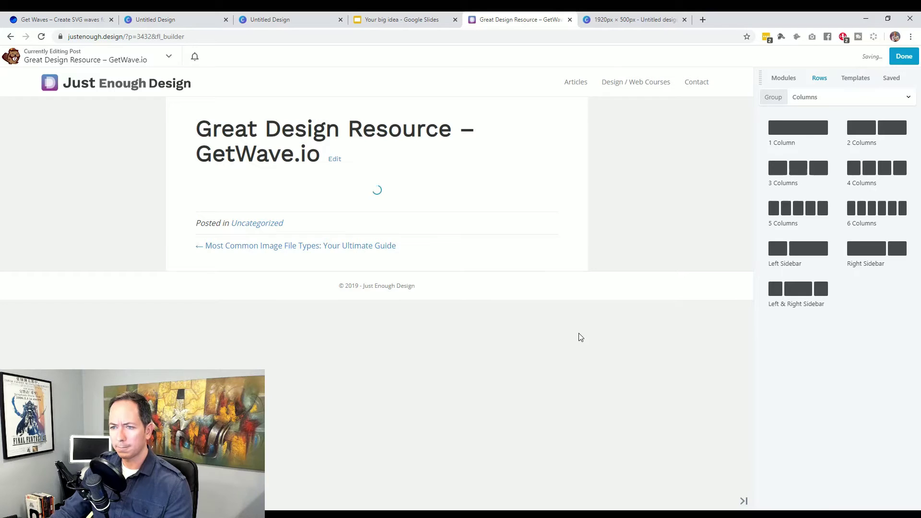
mouse_move(314, 216)
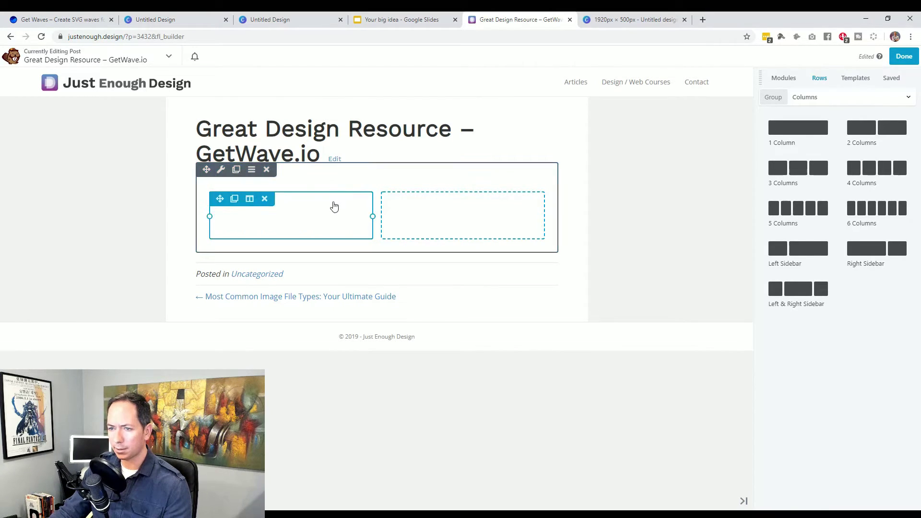
mouse_move(346, 216)
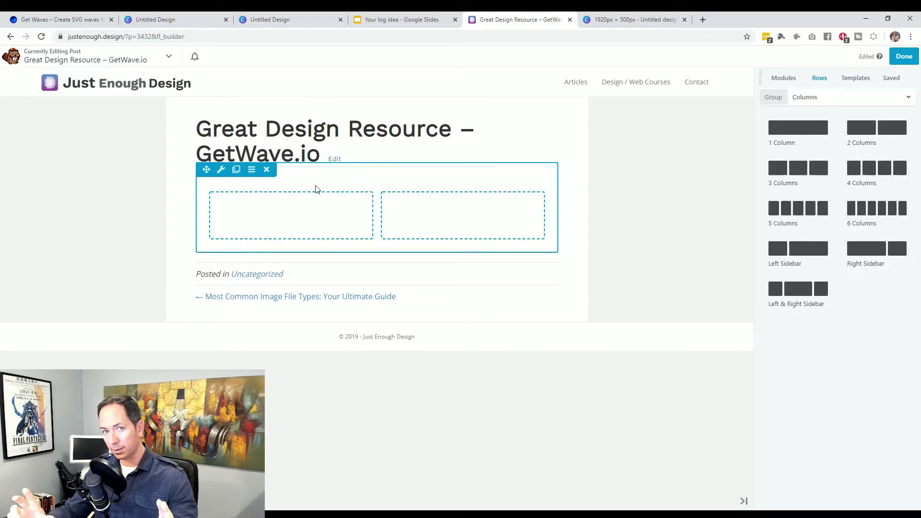
Set both the width and the content width of the two-column row to Full Width
left_click(221, 171)
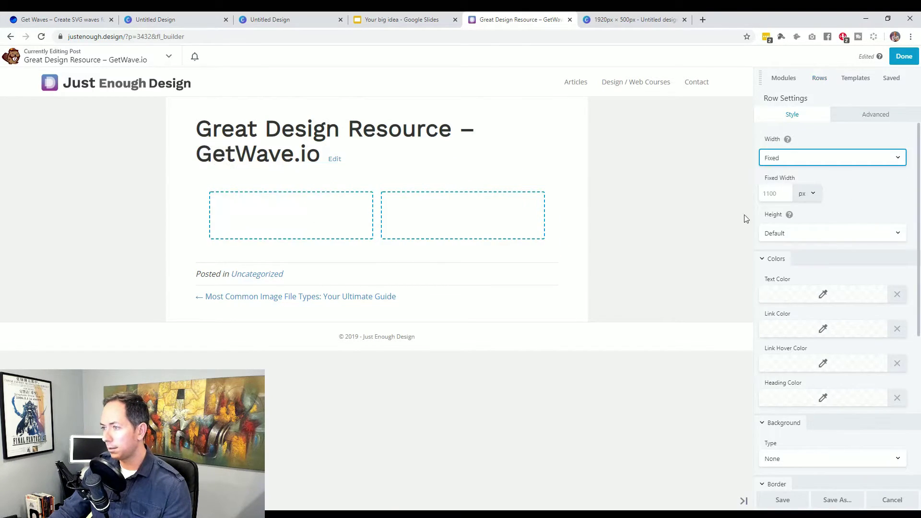
left_click(785, 181)
left_click(787, 198)
left_click(785, 218)
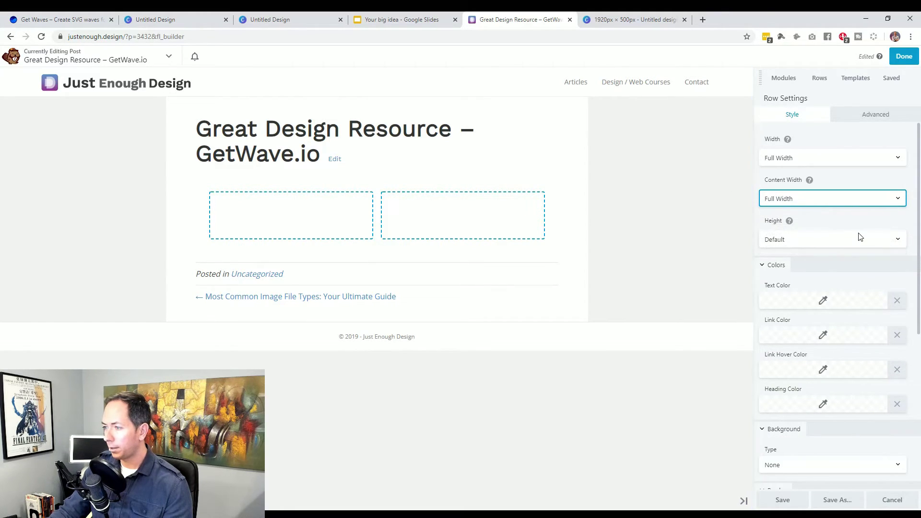
Set the row's padding to 0 px on all four sides
left_click(860, 116)
left_click(774, 171)
left_click(774, 216)
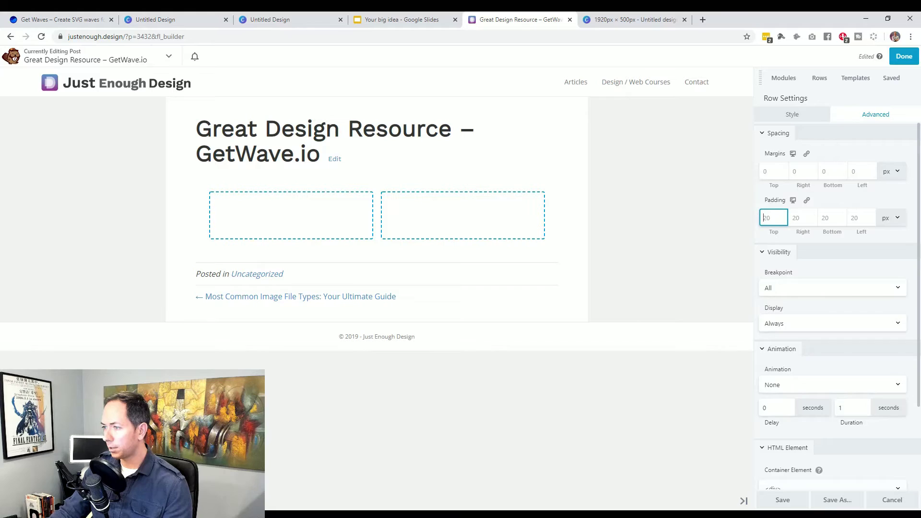
type("0")
key("Tab")
type("0")
key("Tab")
type("0")
key("Tab")
type("0")
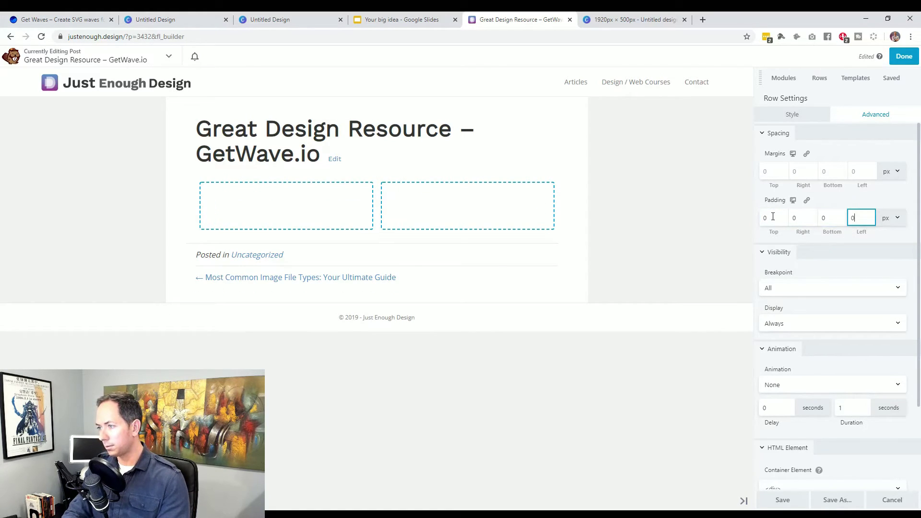
left_click(831, 198)
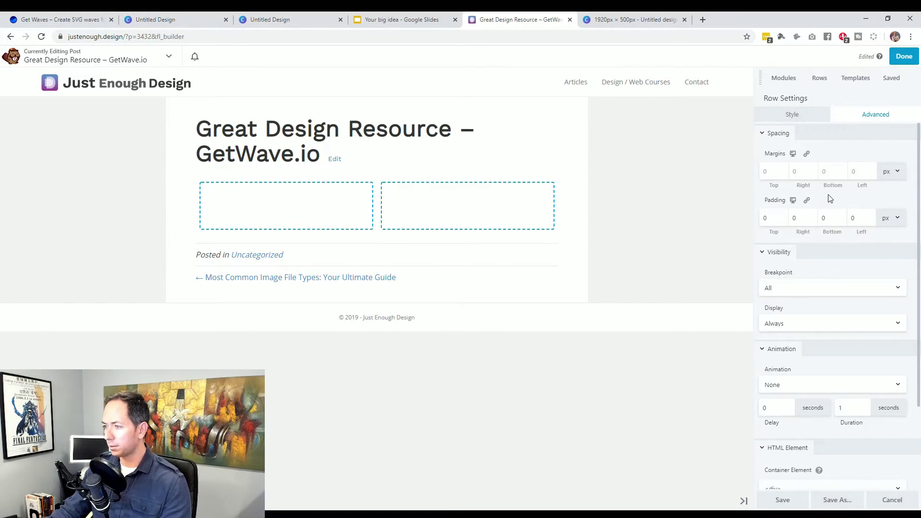
Set the row's background type to Photo, then upload the wave image Untitled-design.png and use it as the background photo
left_click(806, 117)
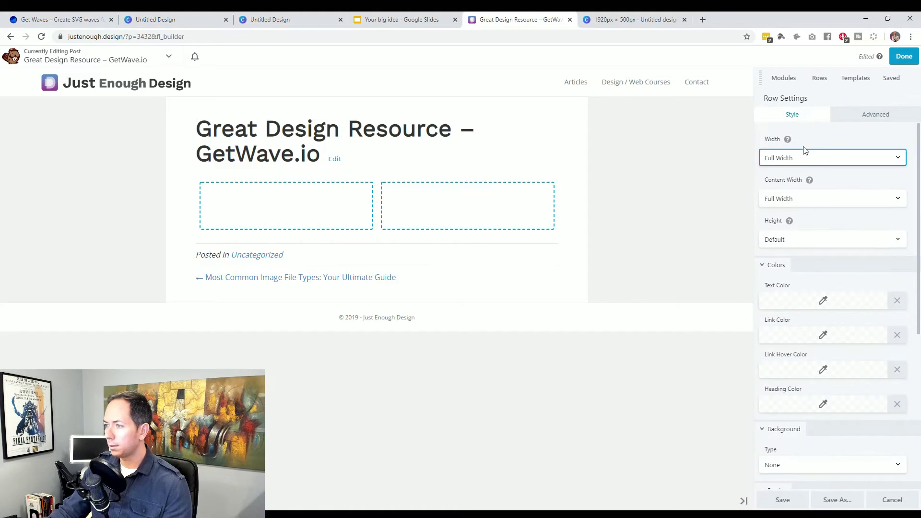
mouse_move(366, 181)
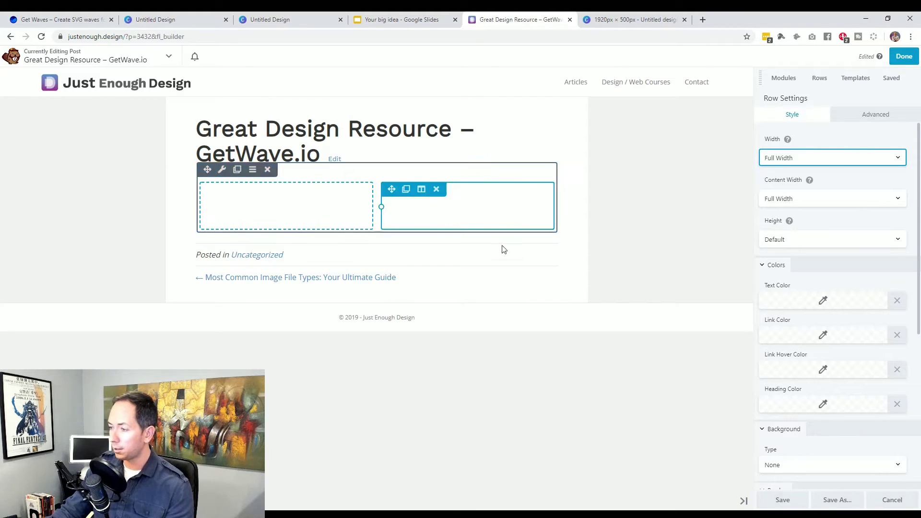
scroll(786, 298, "down", 4)
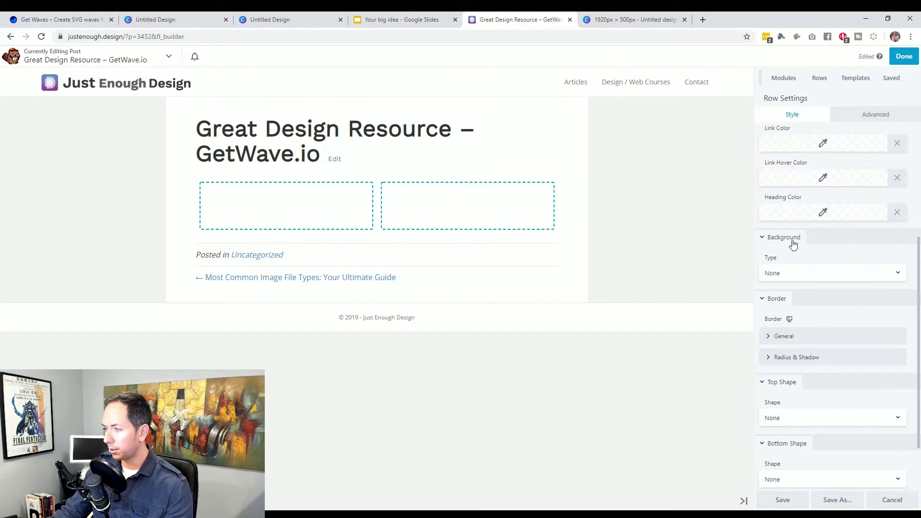
left_click(795, 273)
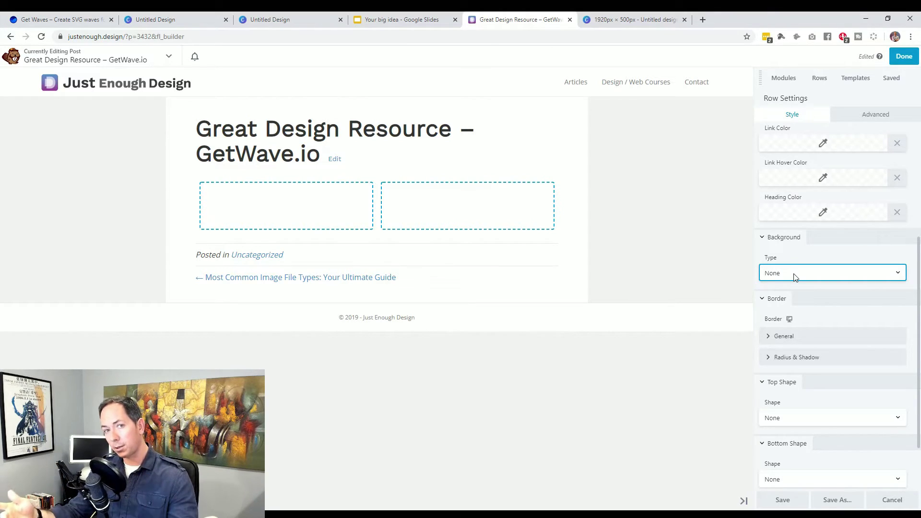
left_click(789, 316)
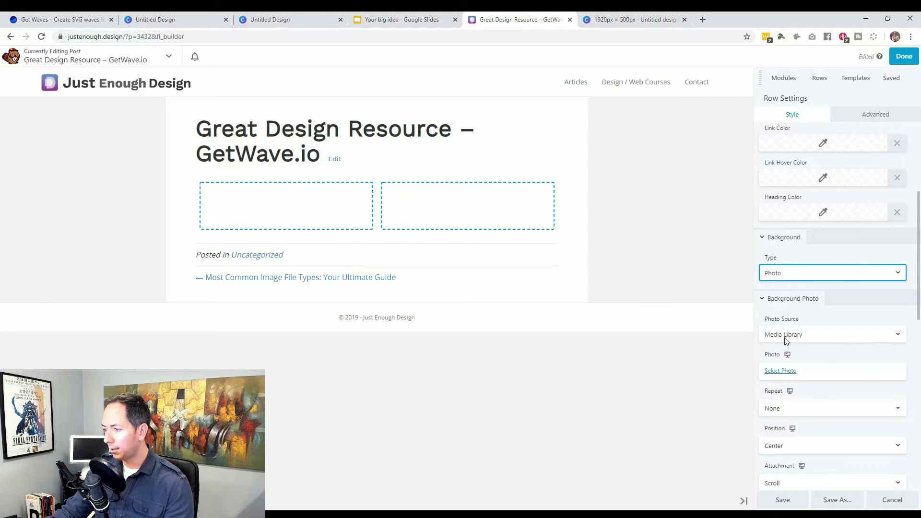
left_click(781, 371)
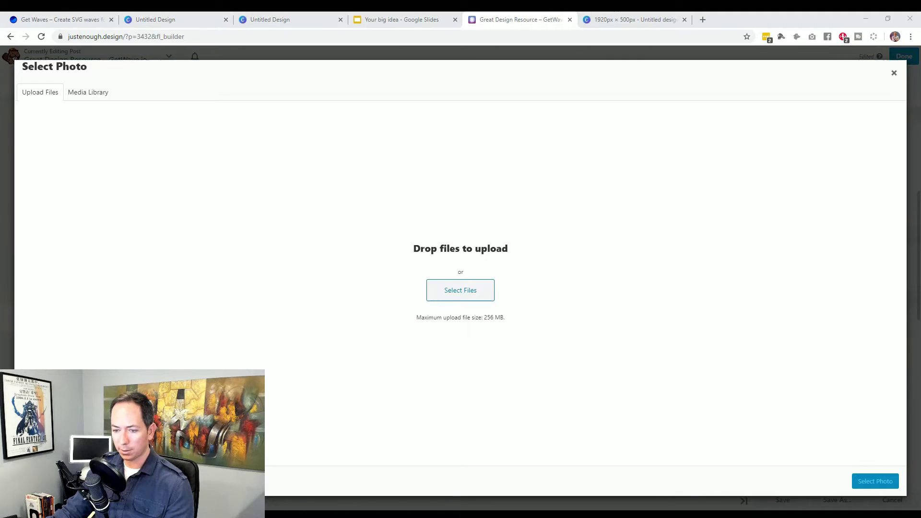
left_click_drag(609, 148, 464, 223)
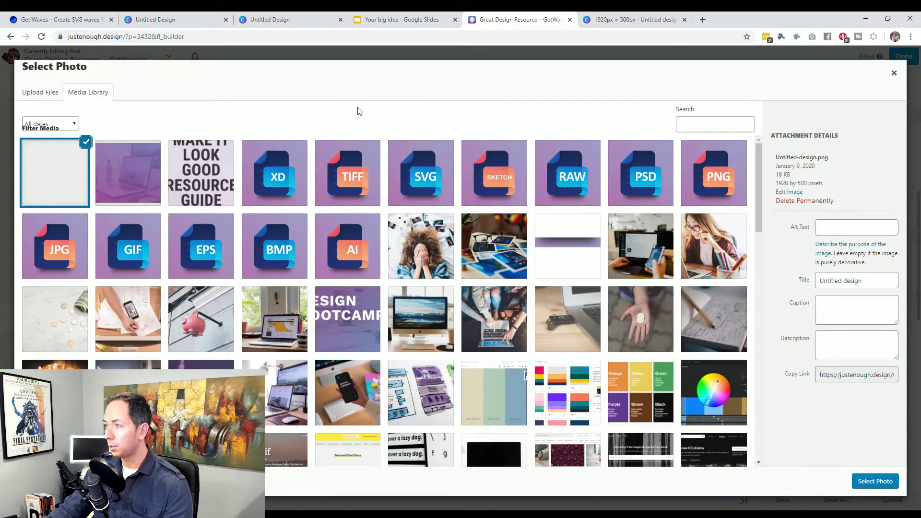
left_click(875, 481)
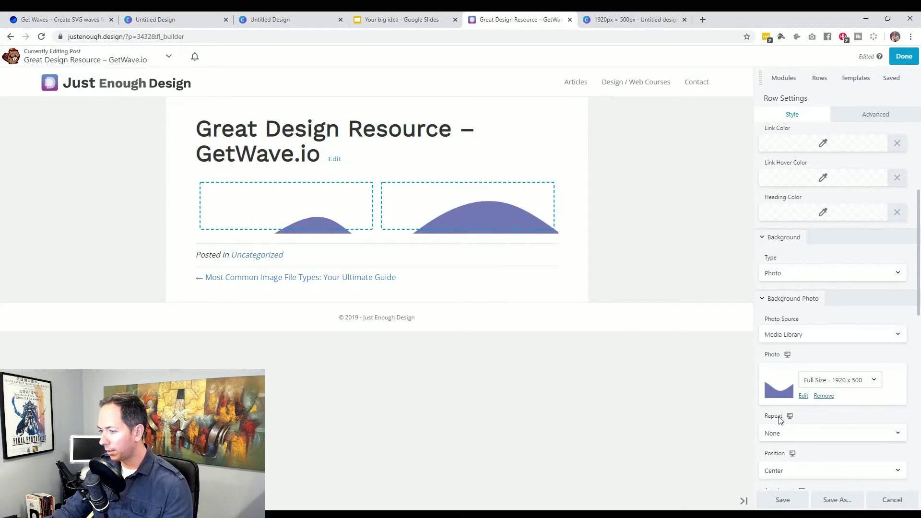
Set the position of the row's background photo to Center Bottom
scroll(776, 416, "down", 3)
scroll(814, 309, "down", 1)
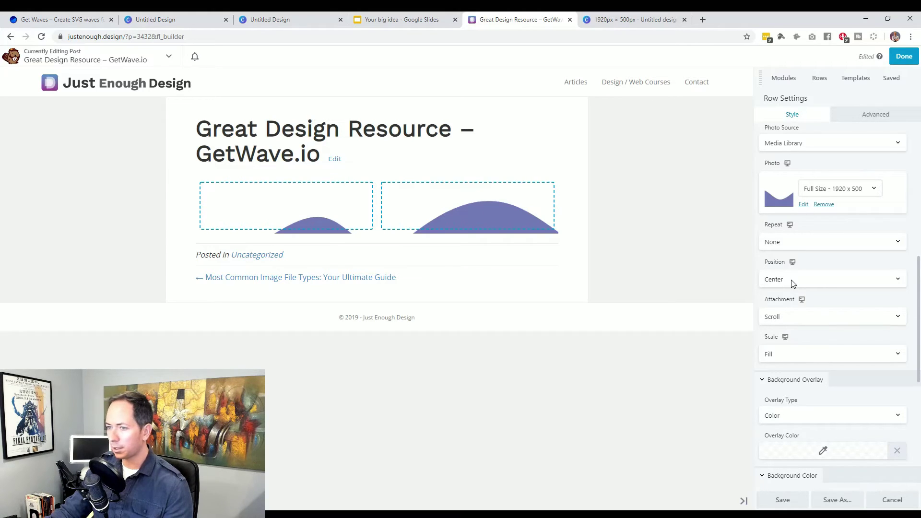
left_click(792, 284)
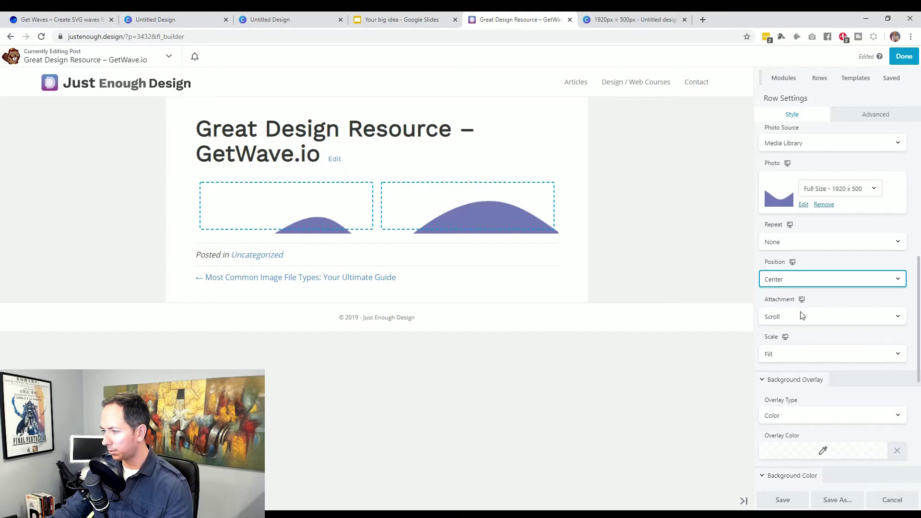
left_click(800, 359)
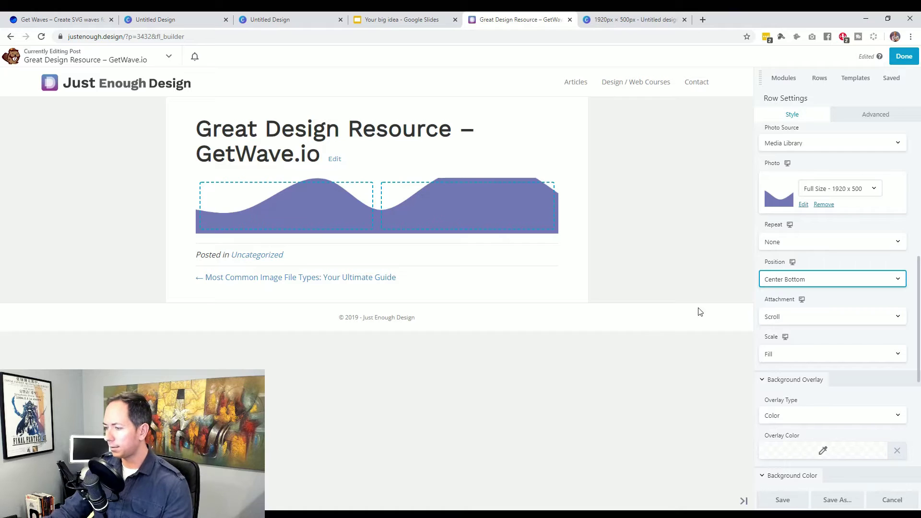
scroll(873, 287, "up", 5)
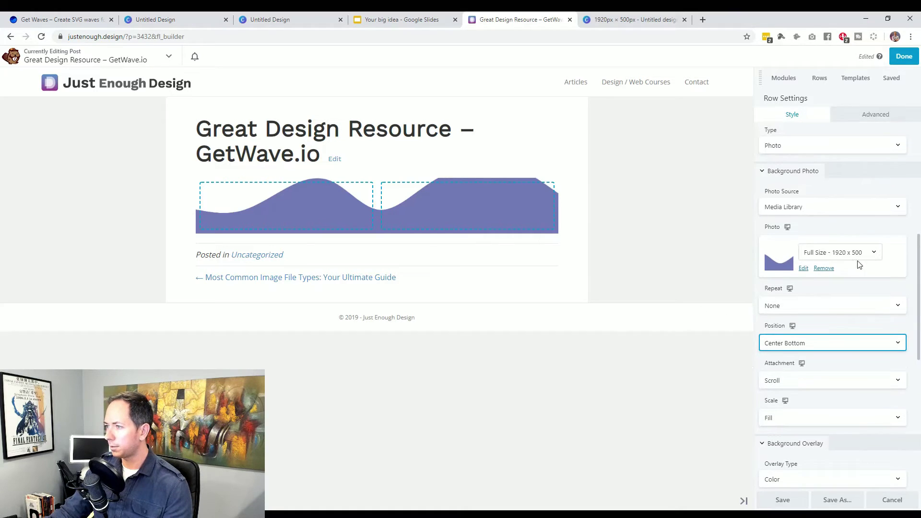
left_click(876, 116)
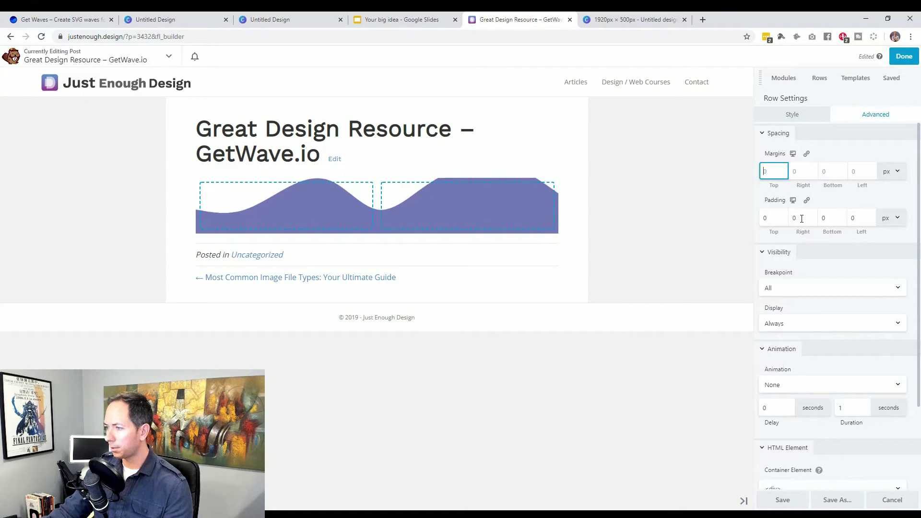
left_click(802, 219)
left_click(773, 221)
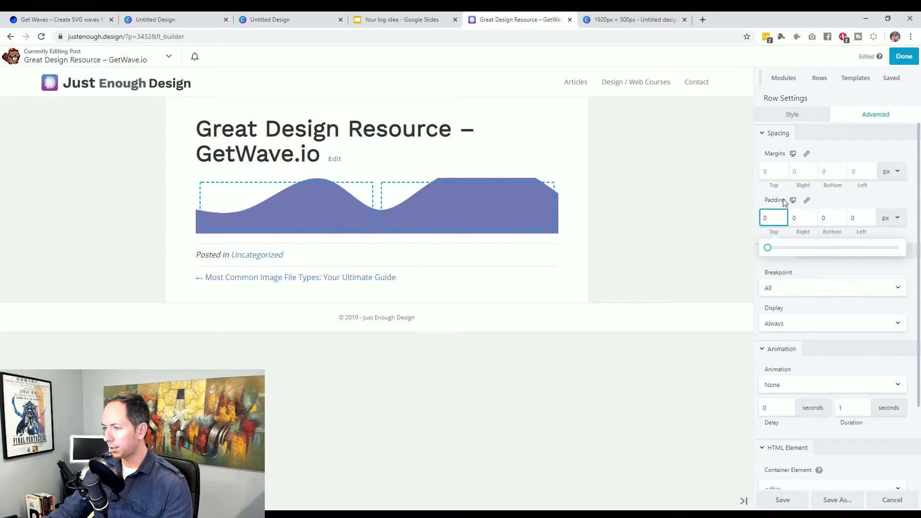
Try the Full Height option for the row's height
left_click(791, 116)
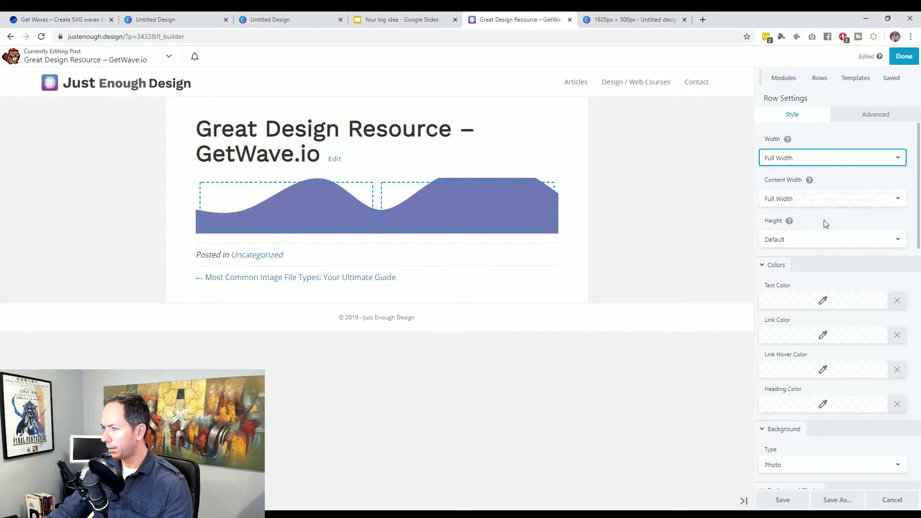
left_click(823, 239)
left_click(811, 263)
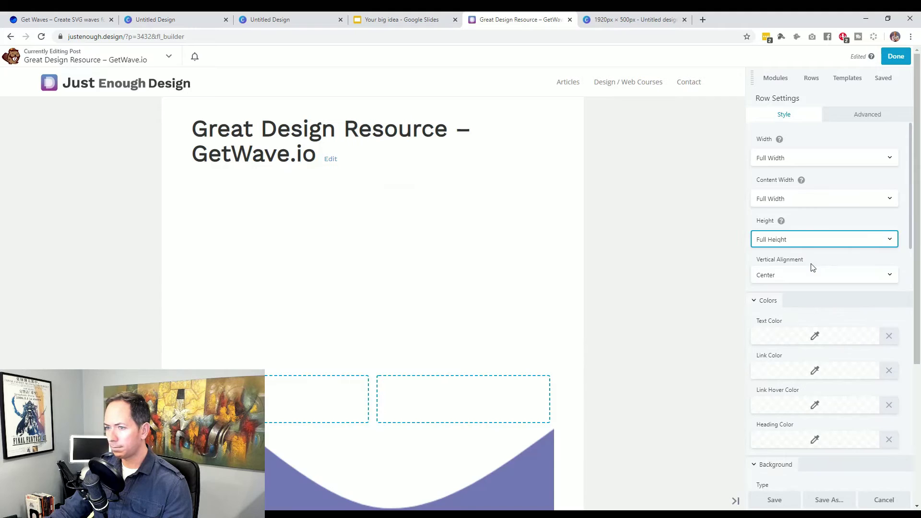
scroll(623, 287, "down", 2)
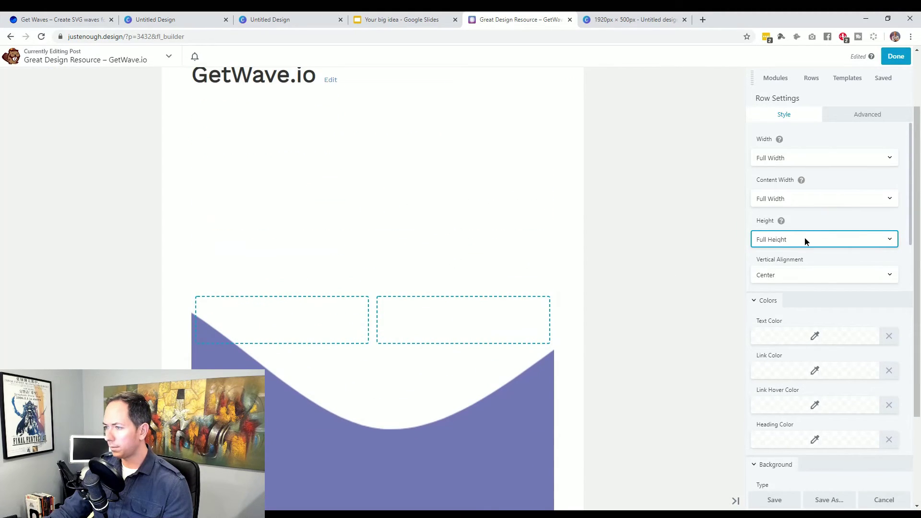
Switch the row's height to Minimum Height and set it to 500 px
left_click(799, 268)
left_click(776, 275)
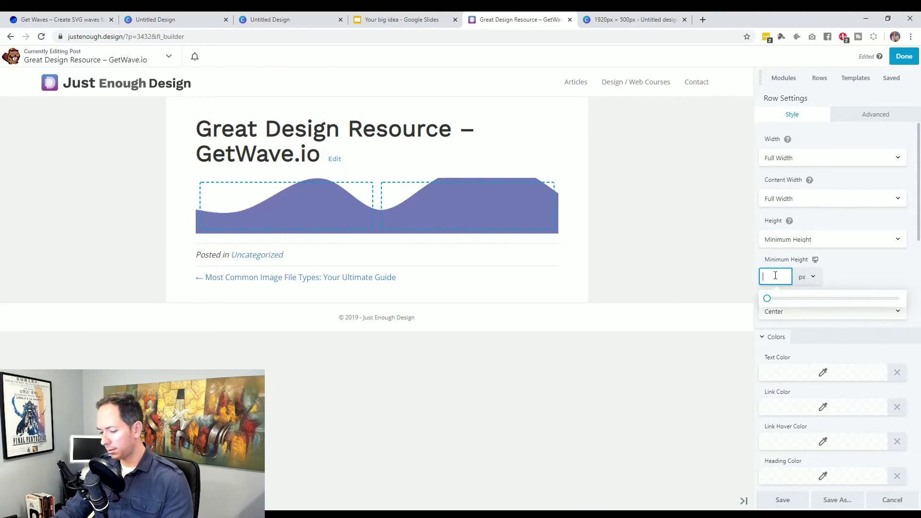
type("600")
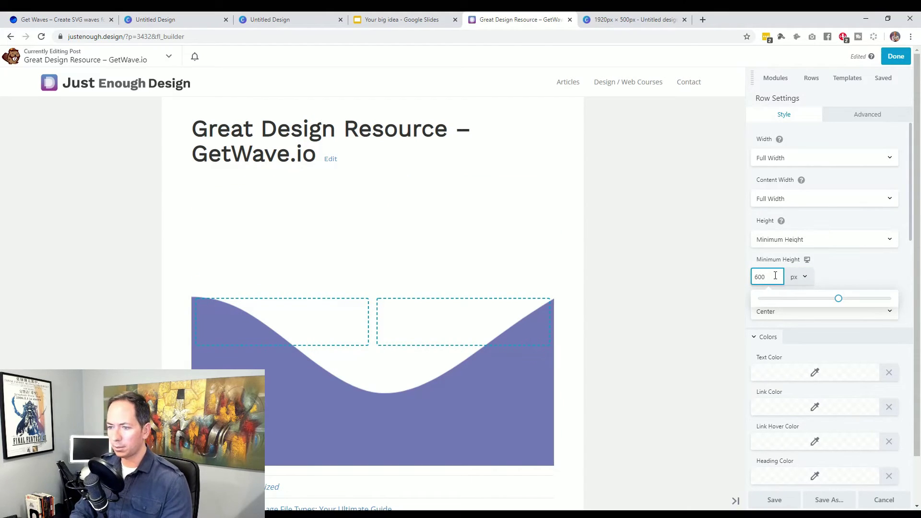
key("ctrl+a")
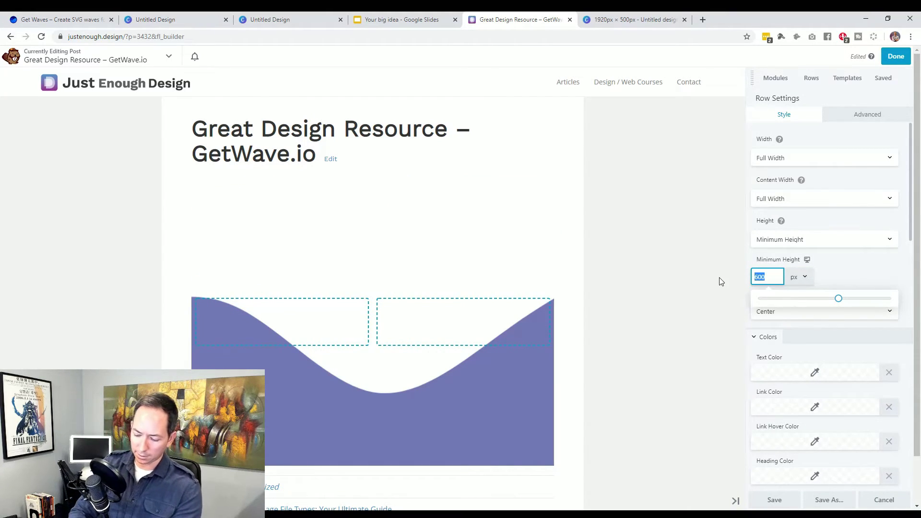
type("500")
left_click(714, 284)
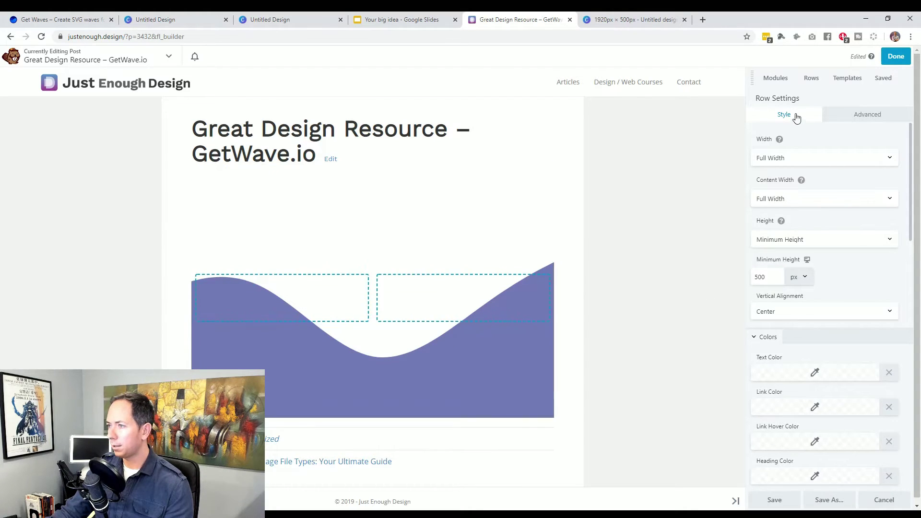
Add a Heading module to the first column of the wave row and set its color to near-black #020000
left_click(777, 77)
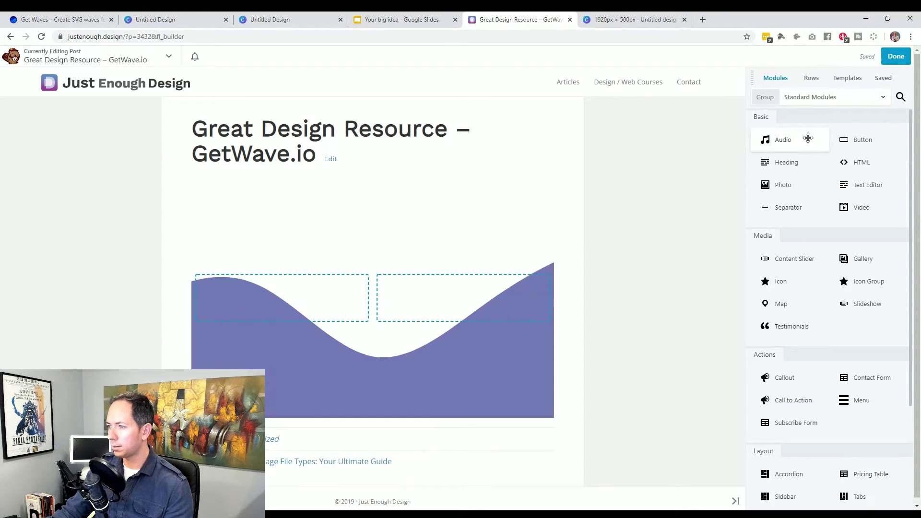
left_click_drag(806, 160, 325, 299)
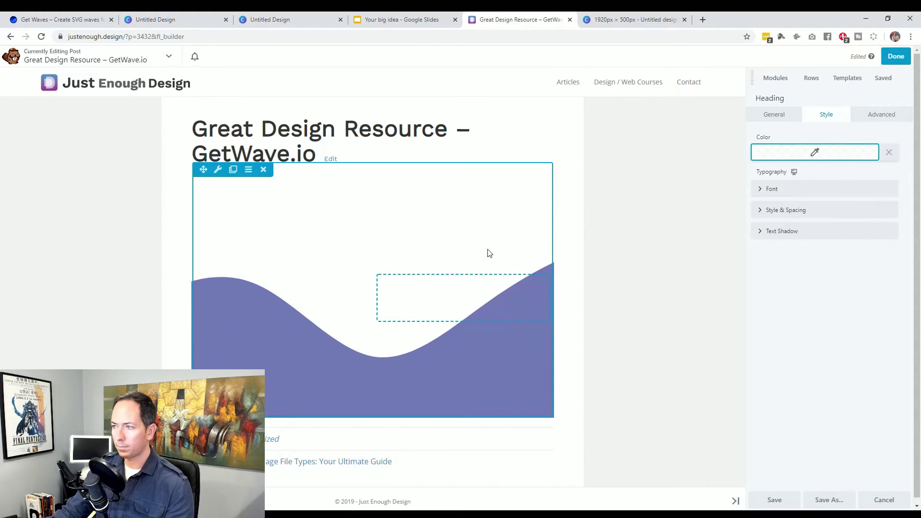
left_click(816, 157)
left_click_drag(772, 202, 726, 281)
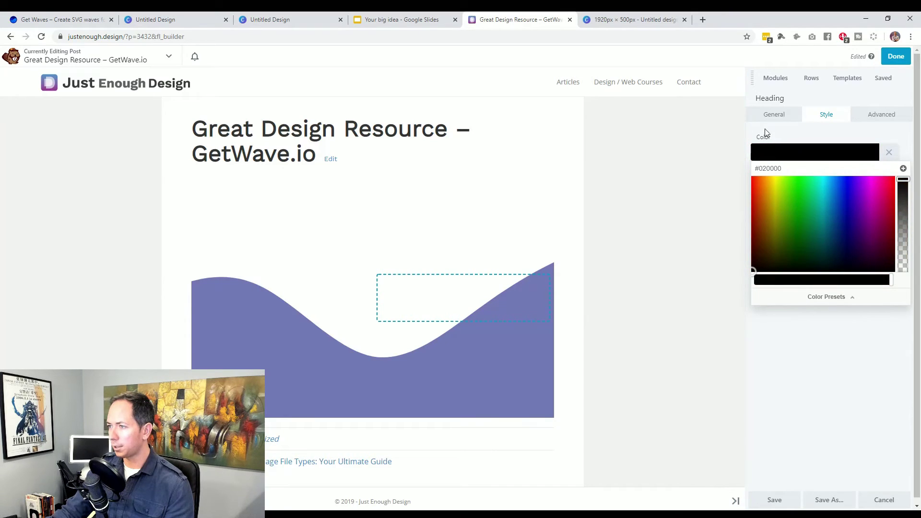
left_click(765, 129)
Enter "How Great Are Waves?" as the heading text
left_click(774, 114)
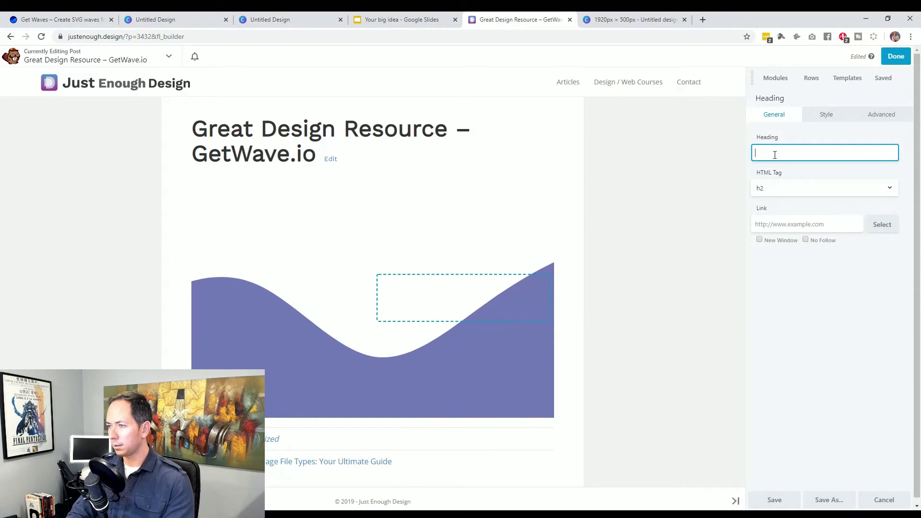
type("How")
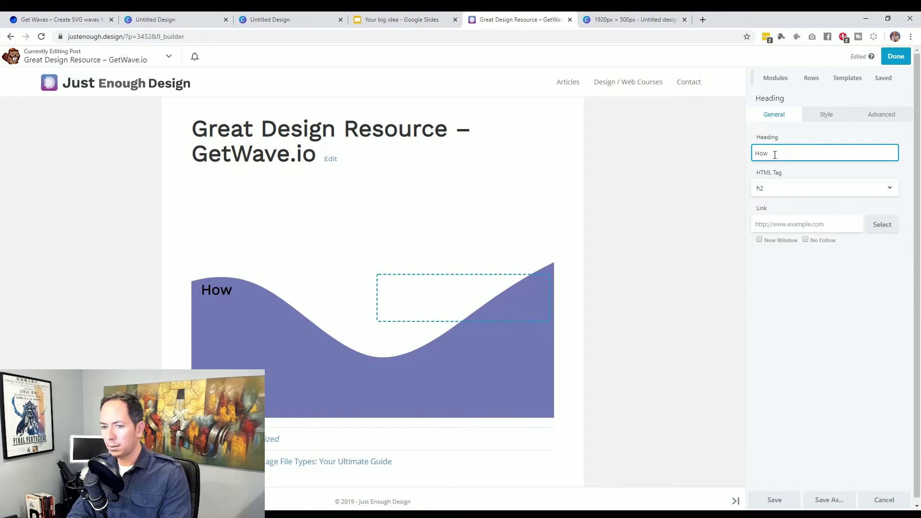
type(" Great Are")
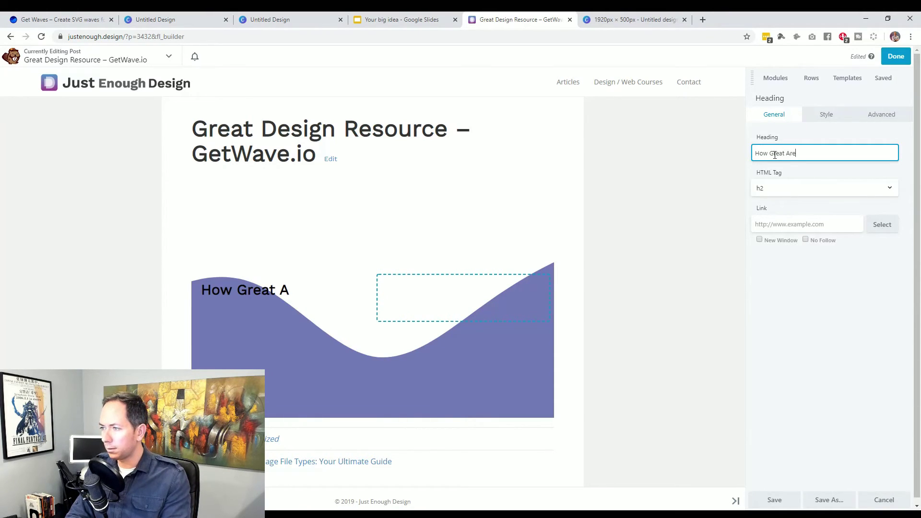
type(" Wwaves")
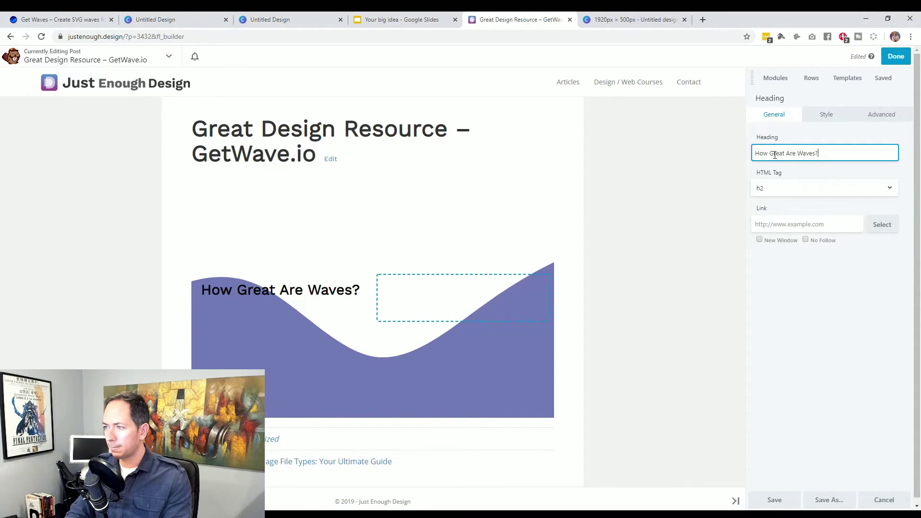
type("?")
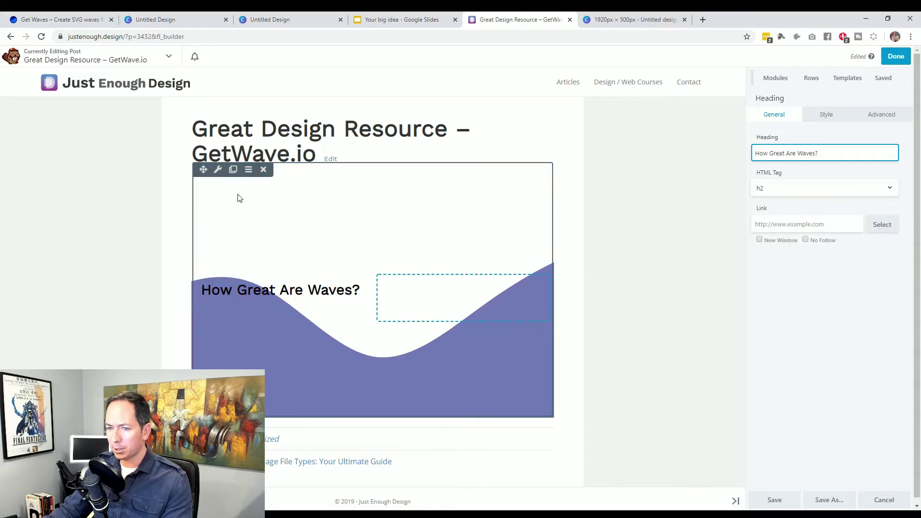
Reopen the wave row's settings and review its background photo and background overlay options
left_click(218, 171)
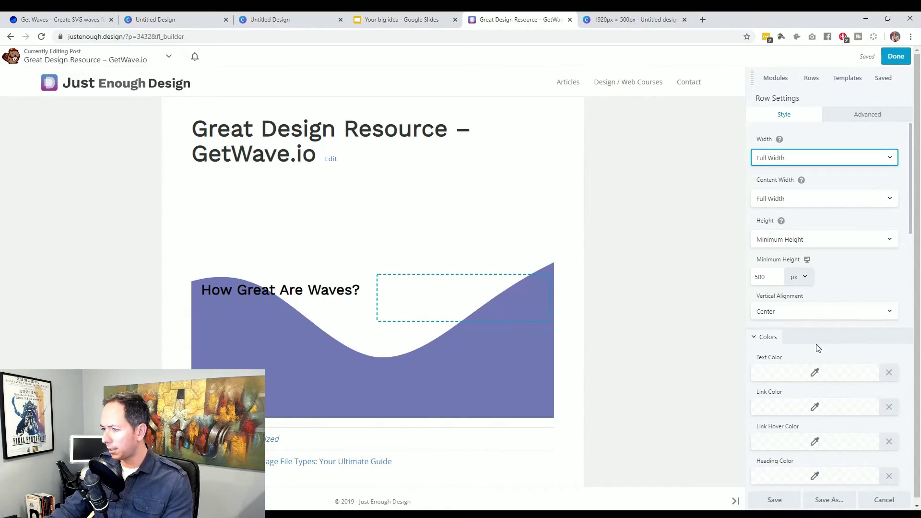
scroll(818, 348, "down", 5)
scroll(818, 348, "down", 3)
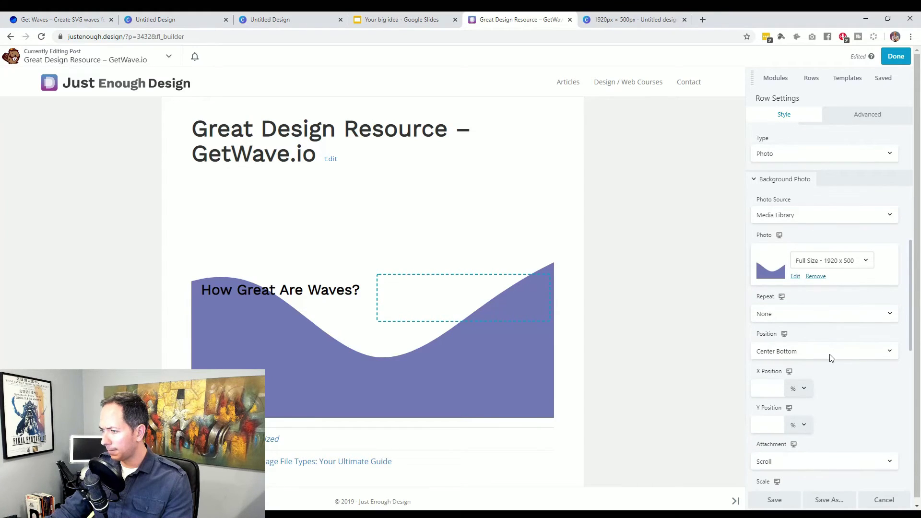
scroll(831, 358, "down", 2)
scroll(831, 358, "down", 2)
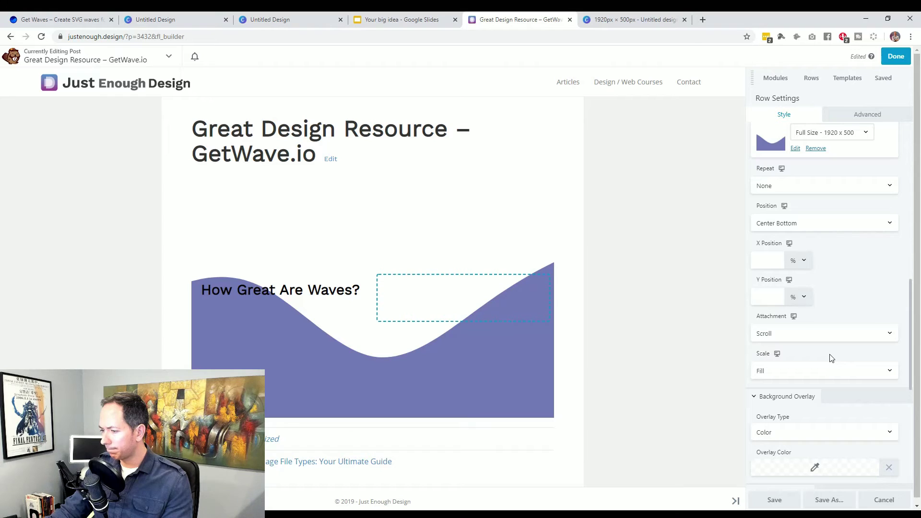
scroll(831, 358, "down", 2)
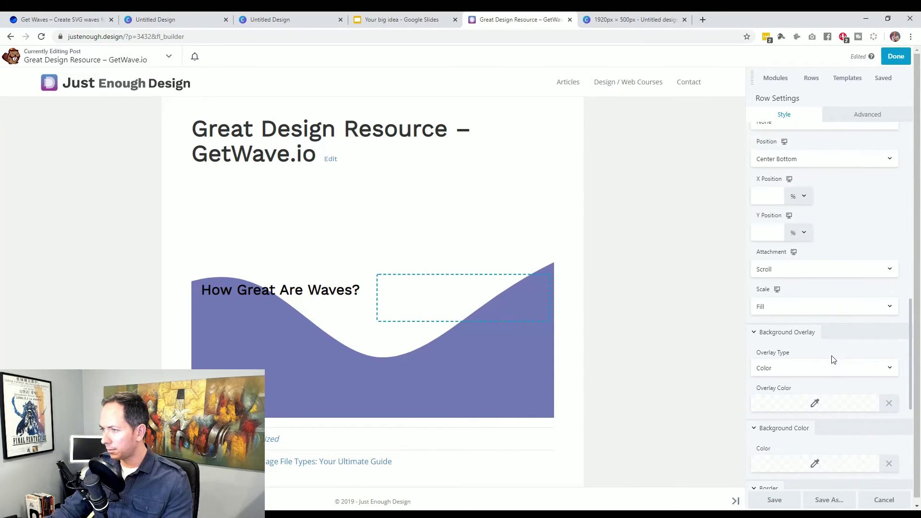
scroll(832, 358, "up", 2)
Check the wave in Get Waves and Canva, dismissing Canva's published-design message, and return to the page builder
left_click(100, 19)
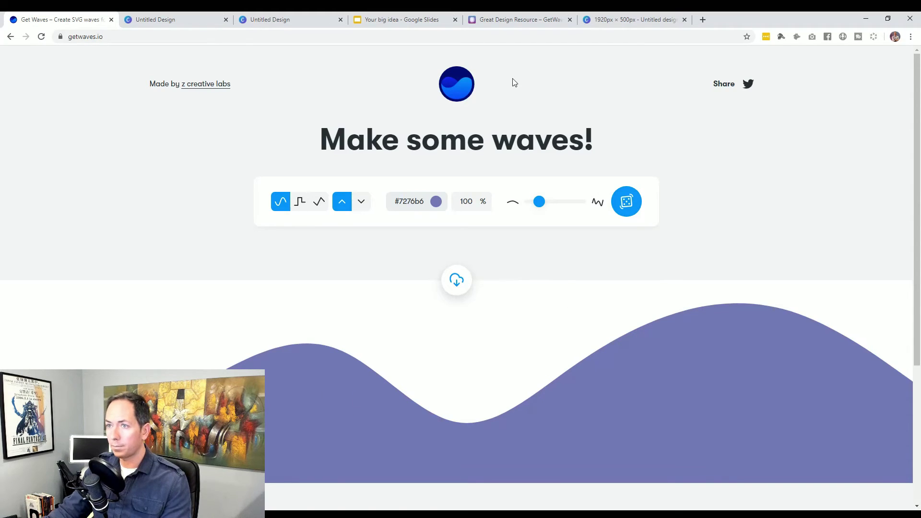
left_click(614, 19)
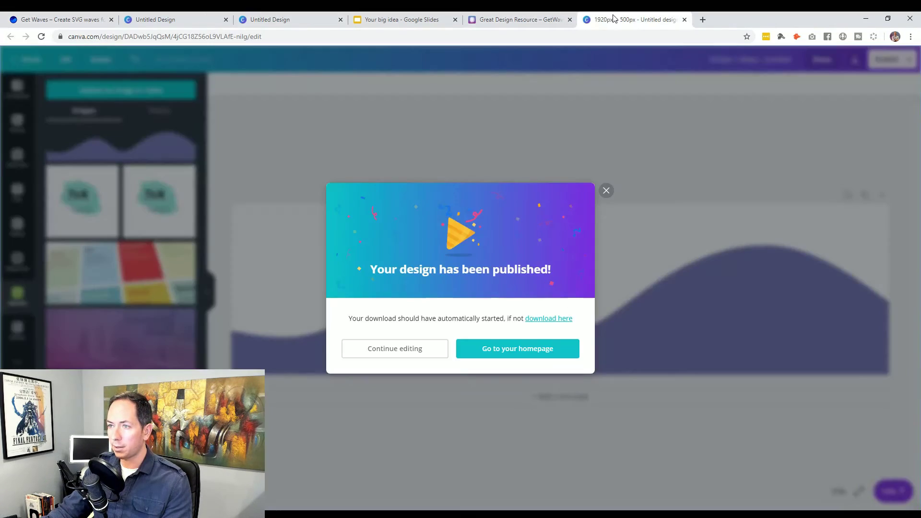
left_click(607, 190)
left_click(514, 19)
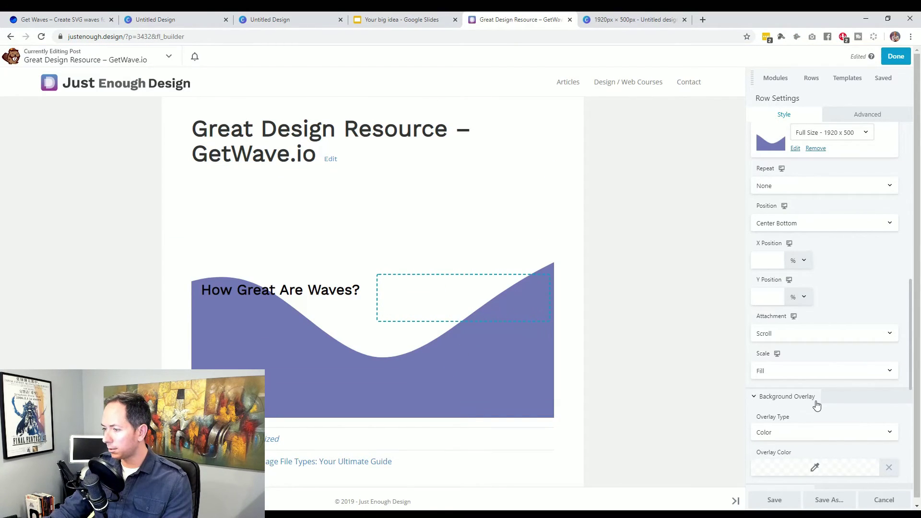
Set the row's background overlay color to white at 0.6 opacity, rgba(255,255,255,0.6)
scroll(818, 409, "down", 1)
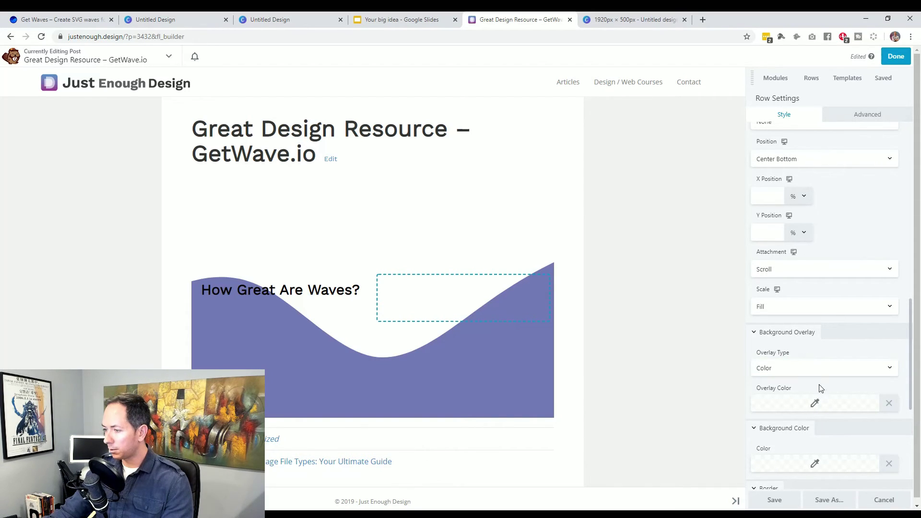
left_click(815, 408)
left_click_drag(765, 305, 750, 267)
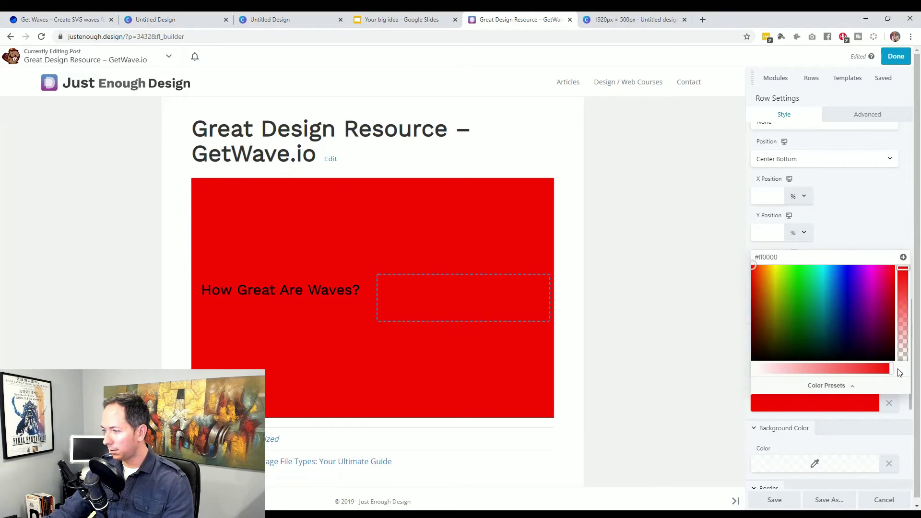
left_click_drag(890, 369, 727, 362)
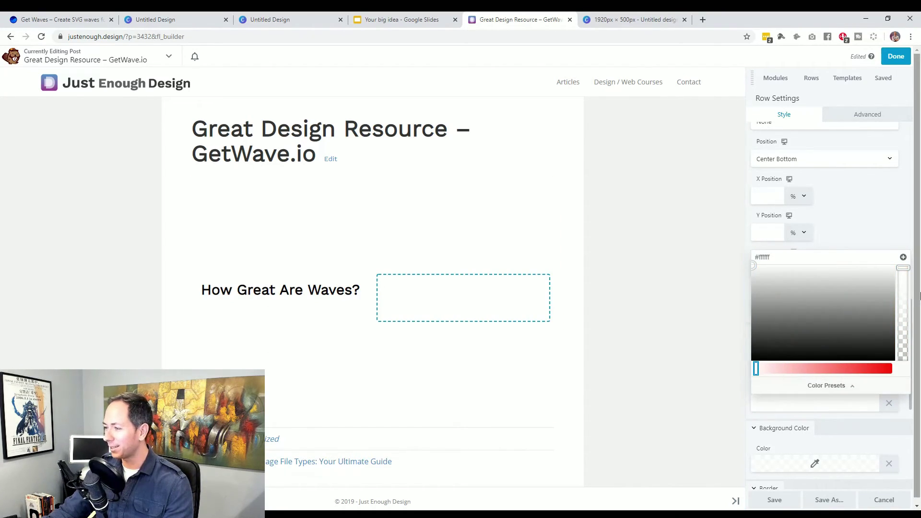
left_click_drag(903, 268, 903, 306)
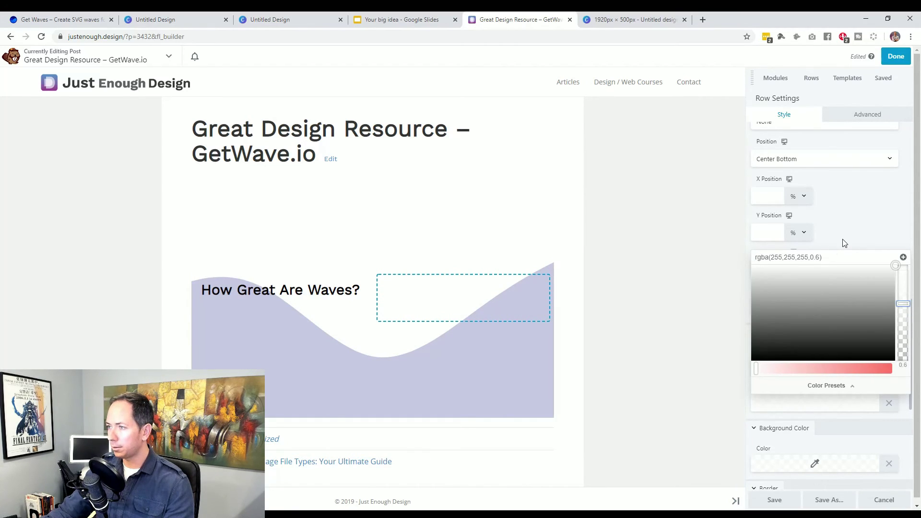
left_click(664, 315)
Change the "How Great Are Waves?" heading's HTML tag to h1 and add a Button module below it
left_click(290, 290)
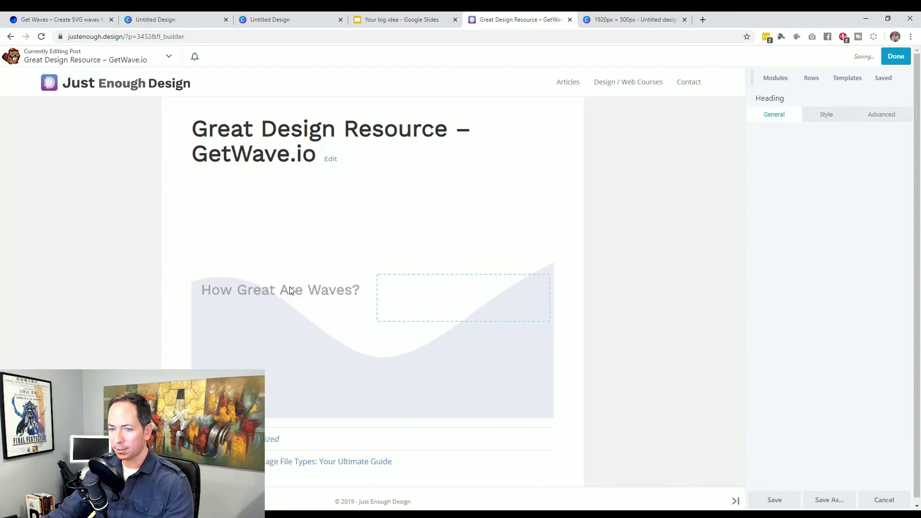
left_click(773, 191)
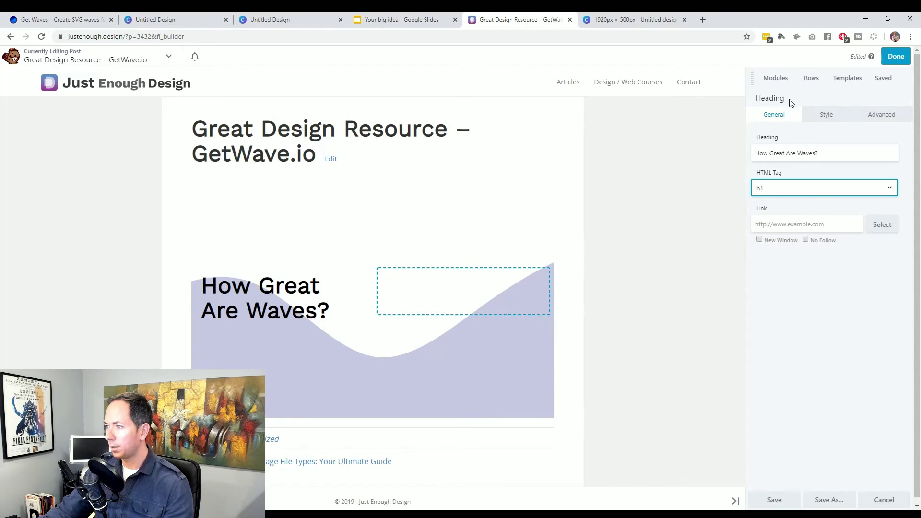
left_click(776, 78)
left_click_drag(845, 139, 294, 344)
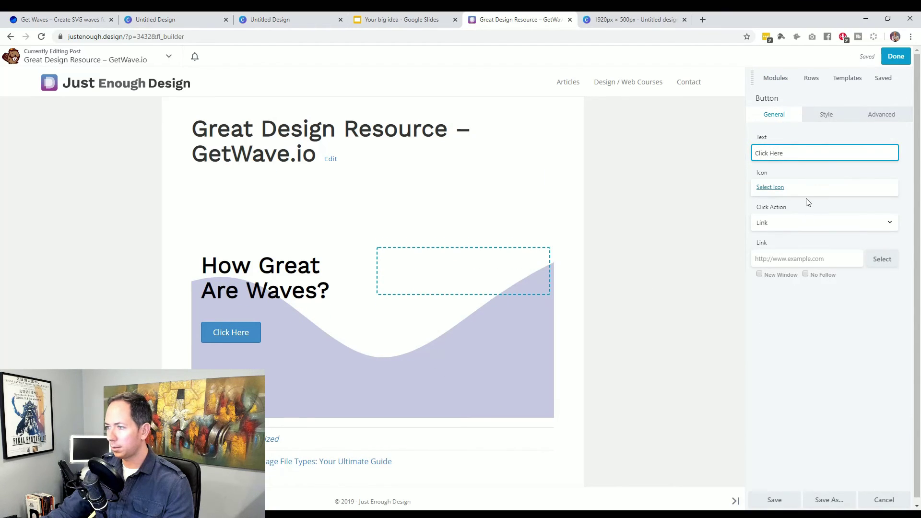
Extend the button text to read "Click Here To Make Your Own"
left_click(799, 154)
type("To ")
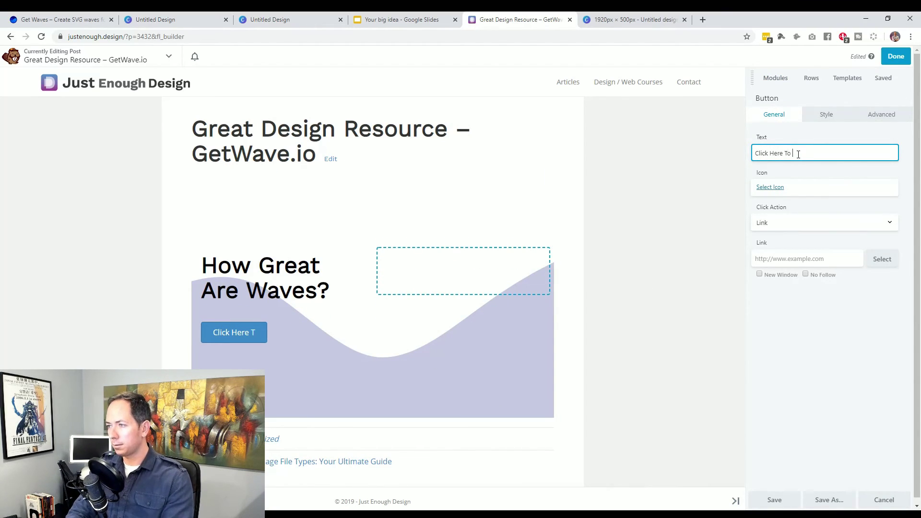
type("Make Your Own")
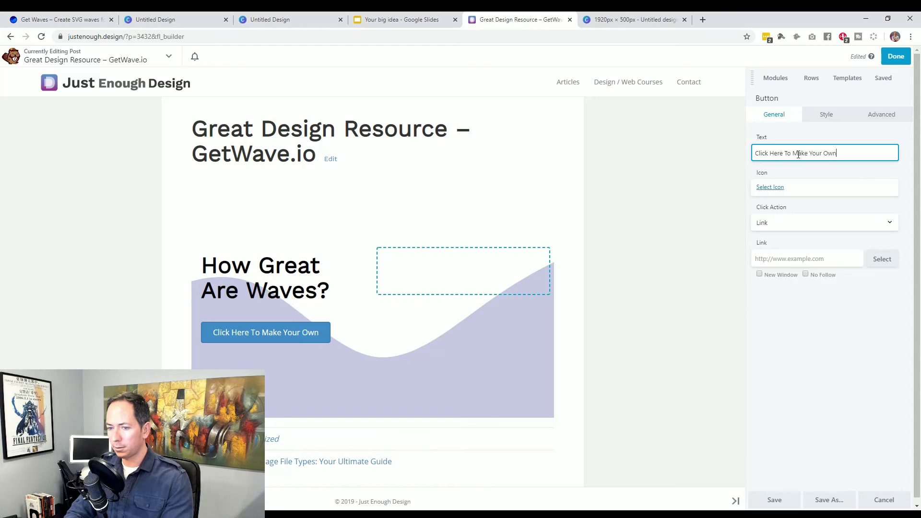
left_click(662, 366)
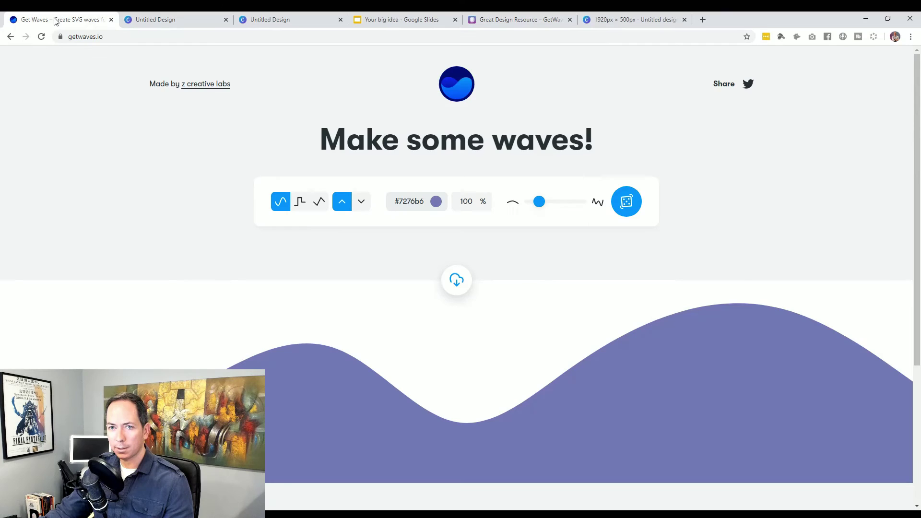
Switch to Get Waves, randomize the smooth wave twice, and change it to a randomized straight-edged peak shape
left_click(62, 20)
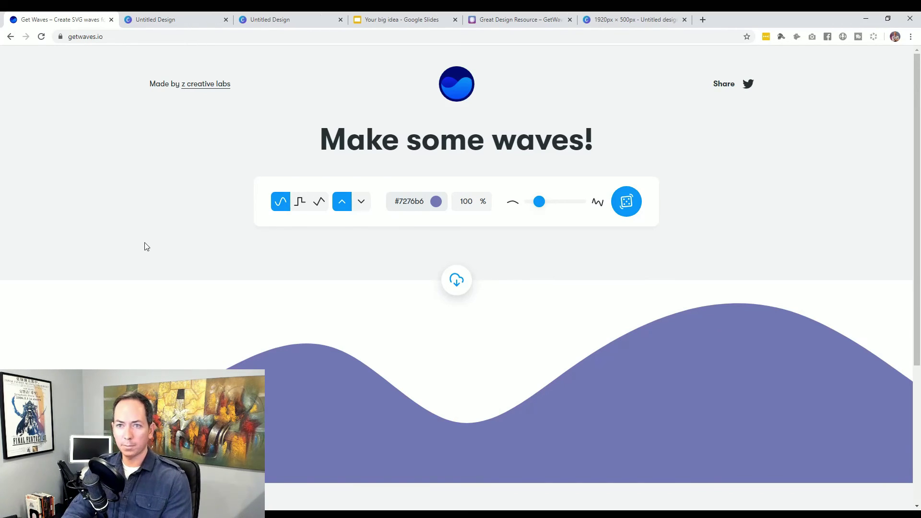
left_click(626, 203)
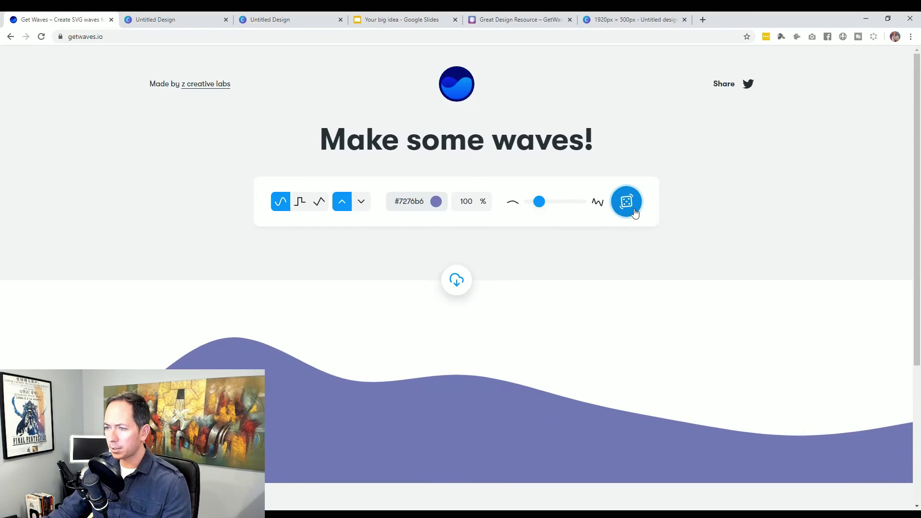
left_click(630, 206)
left_click(319, 204)
left_click(629, 205)
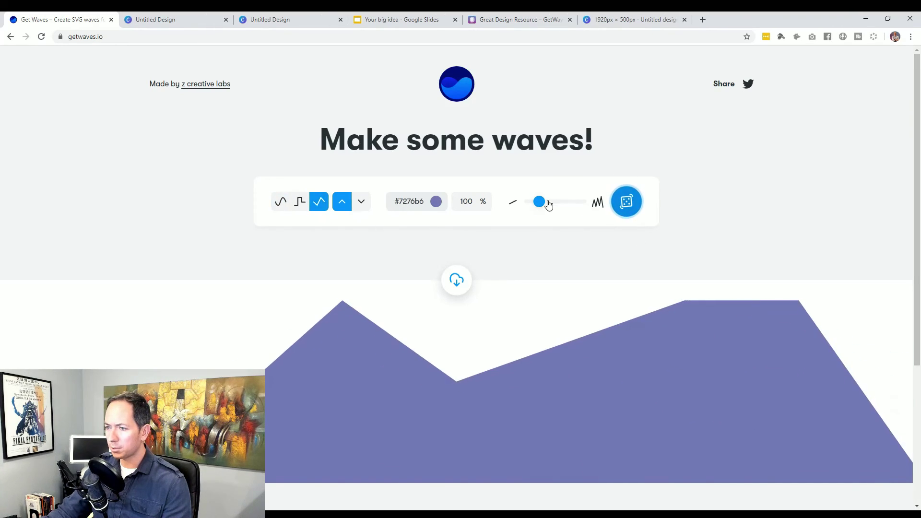
Increase the wave complexity, randomize the shape, try the stepped style, and set the wave style back to smooth
left_click_drag(547, 202, 560, 202)
left_click(627, 207)
left_click(300, 201)
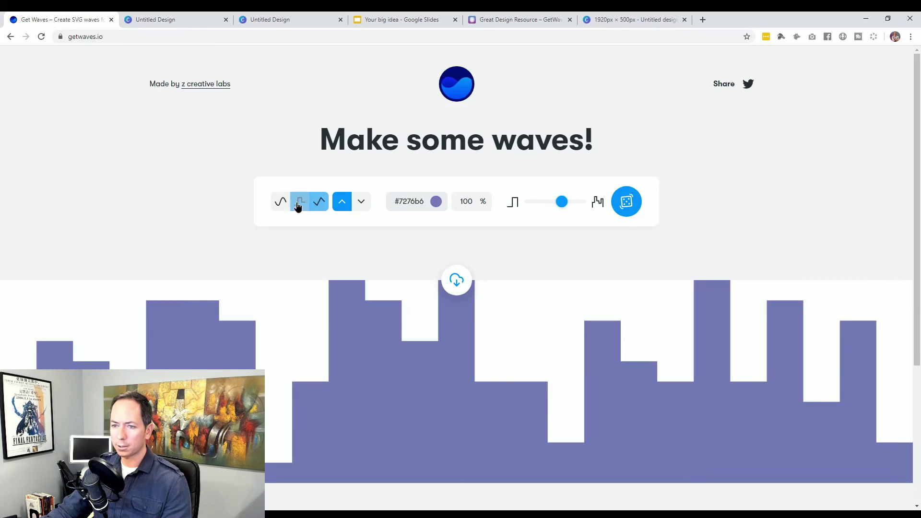
left_click(281, 201)
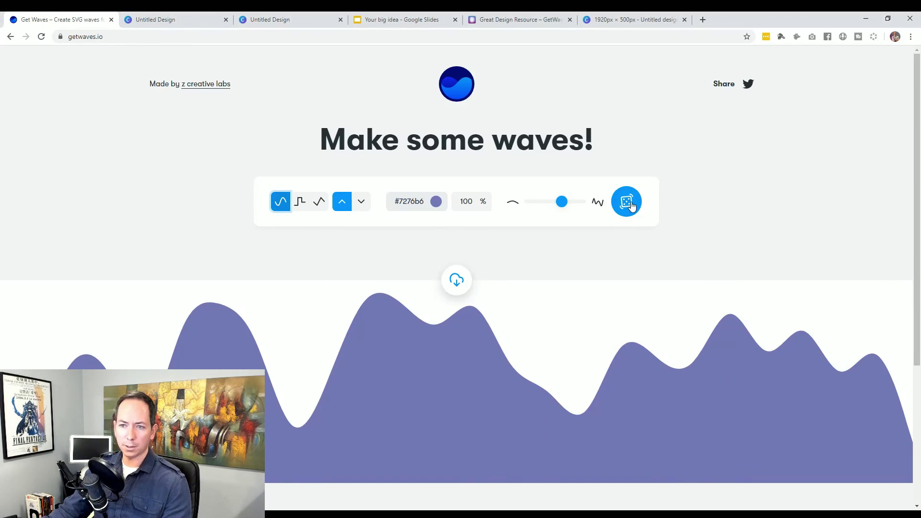
Review the wave designs in Canva, Google Slides and the page builder, and return to Get Waves
left_click(178, 22)
left_click(84, 22)
left_click(151, 20)
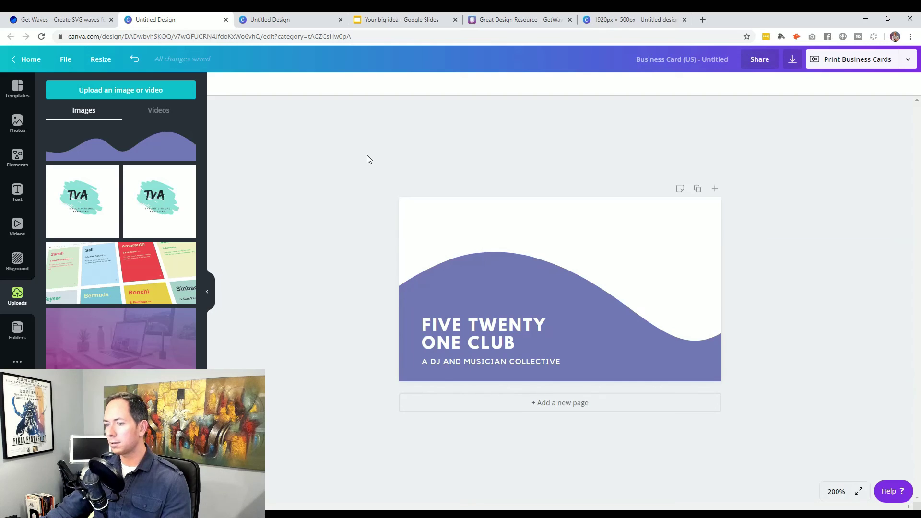
left_click(290, 18)
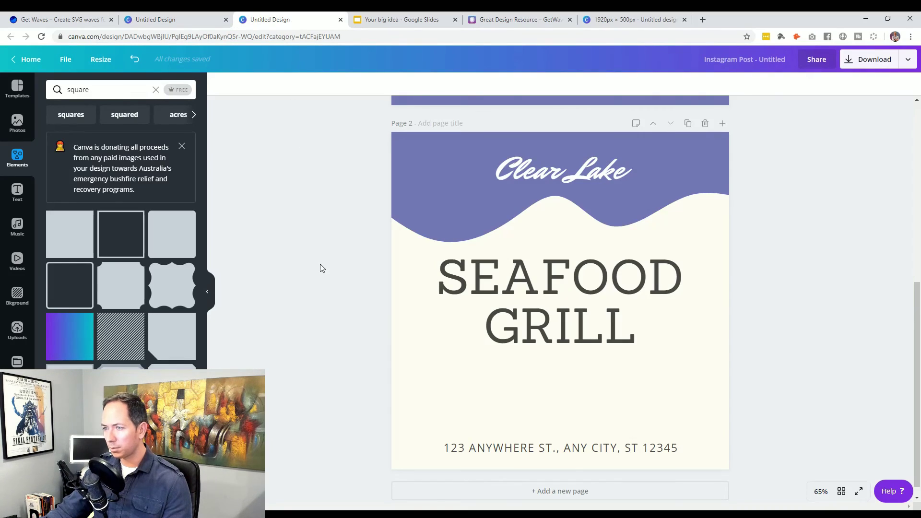
left_click(411, 20)
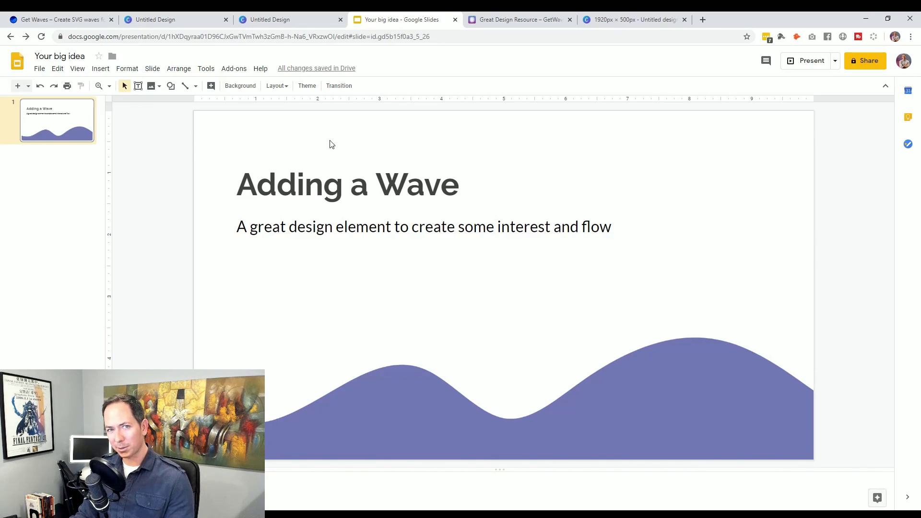
left_click(528, 25)
left_click(636, 22)
left_click(520, 20)
left_click(403, 20)
left_click(284, 22)
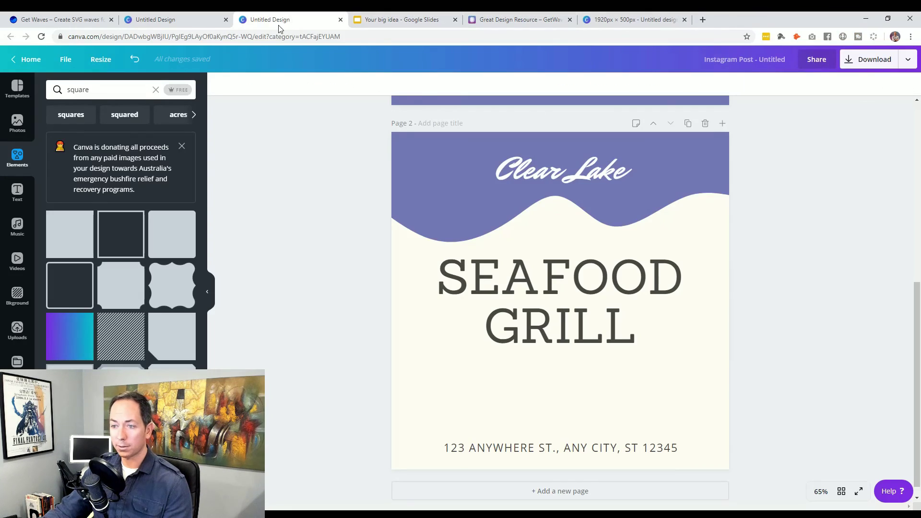
left_click(192, 21)
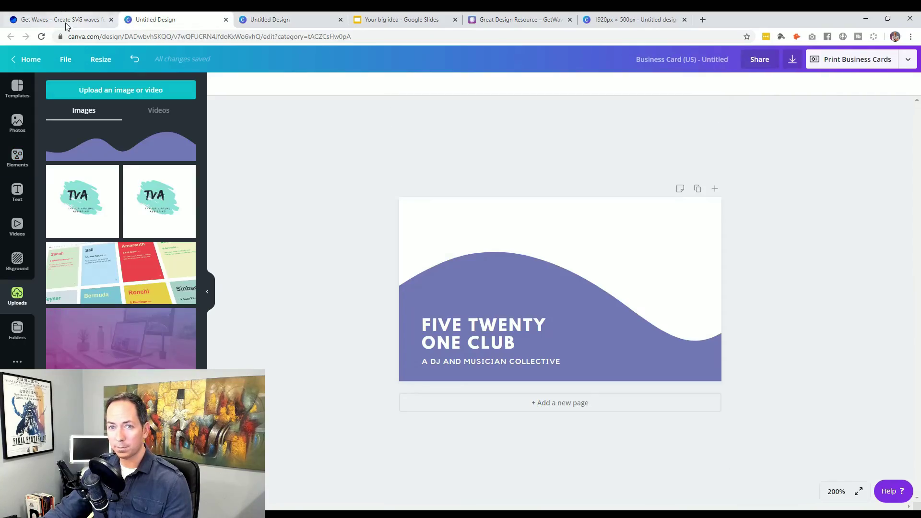
left_click(65, 22)
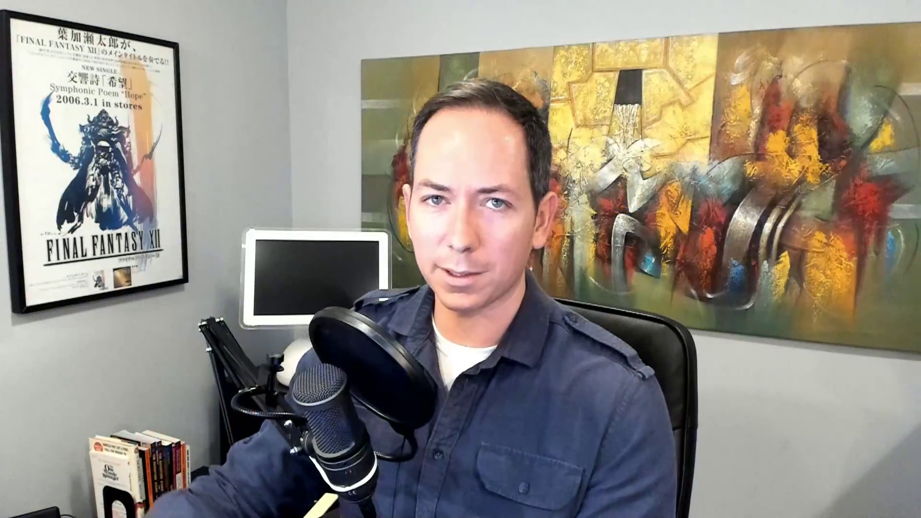